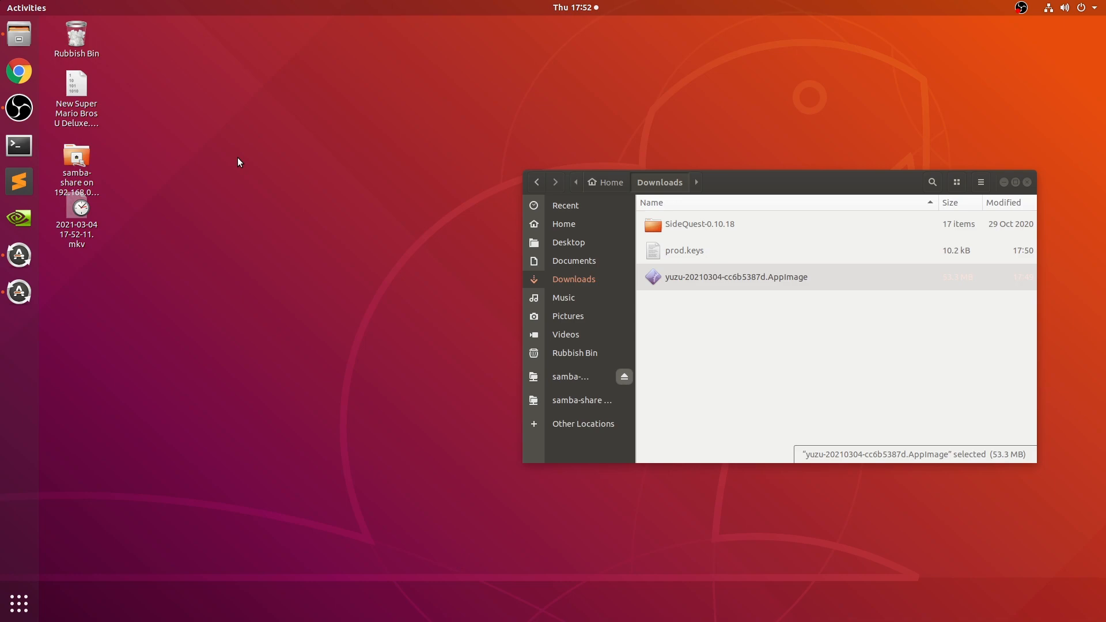
- Open Chrome, search the web for yuzu, and open the Nintendo Switch emulator's official website
left_click(19, 72)
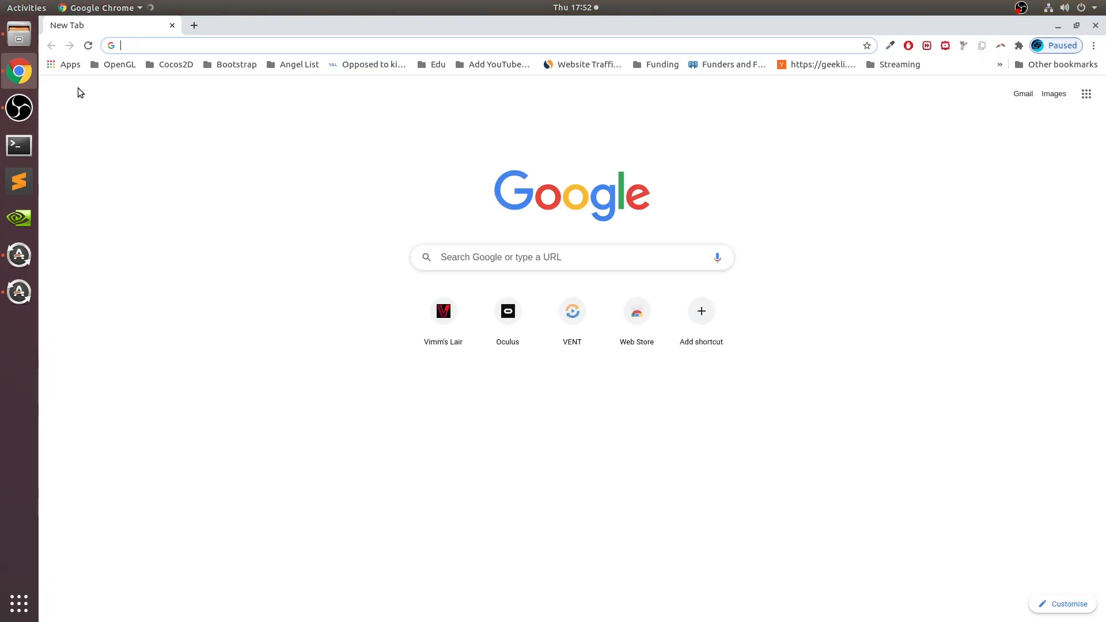
type("yuzu")
key("Return")
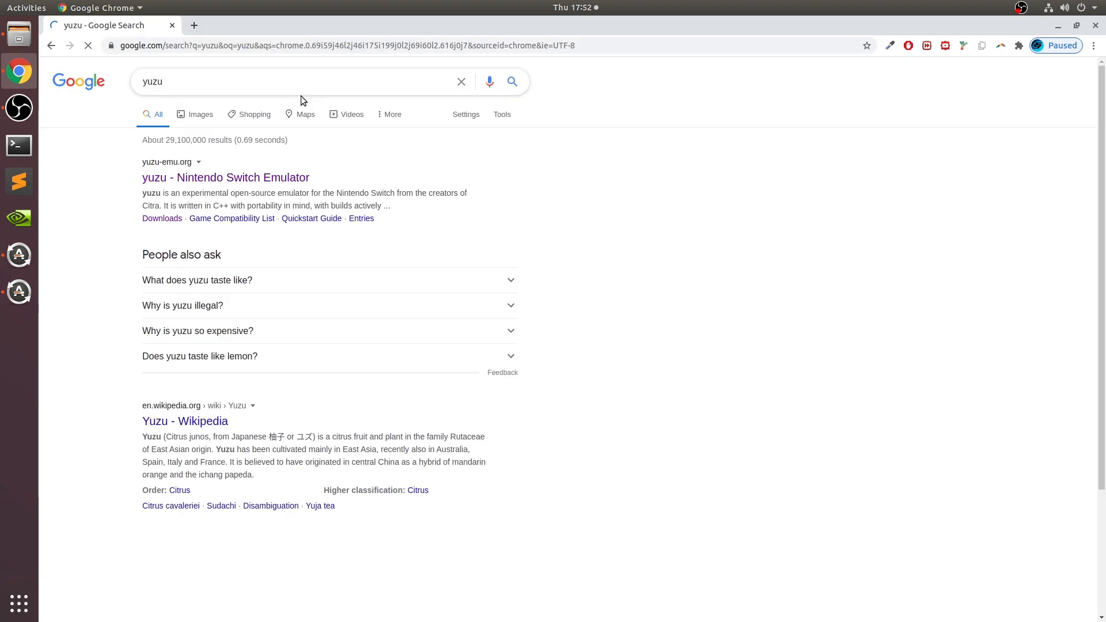
left_click(244, 176)
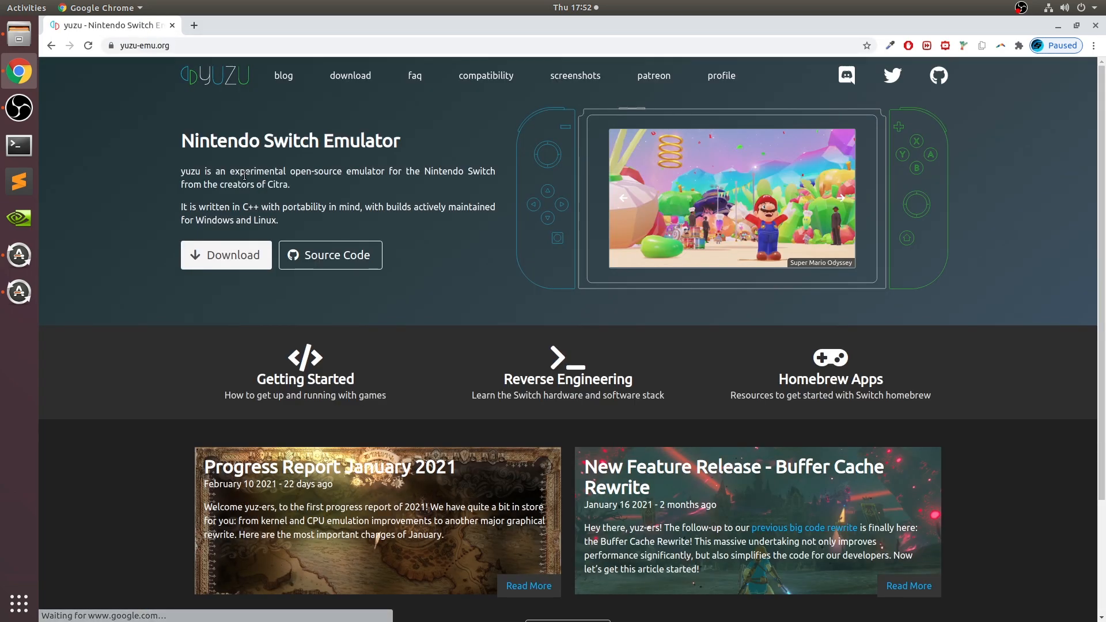
- Download the Linux AppImage of Mainline Build cc6b5387d from the yuzu downloads page
left_click(223, 249)
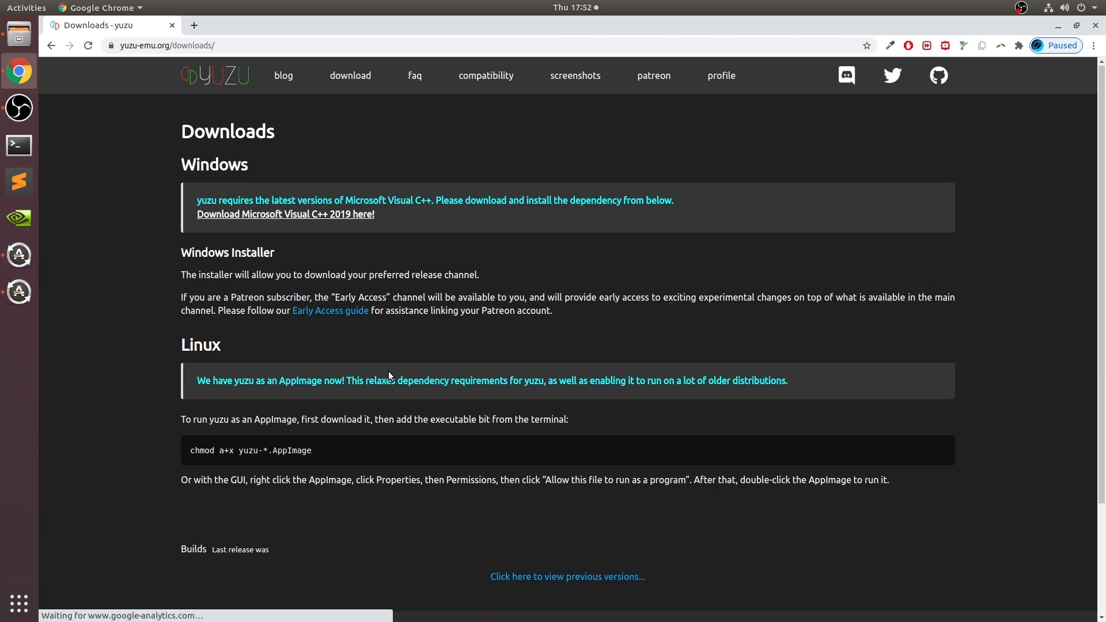
scroll(389, 376, "down", 5)
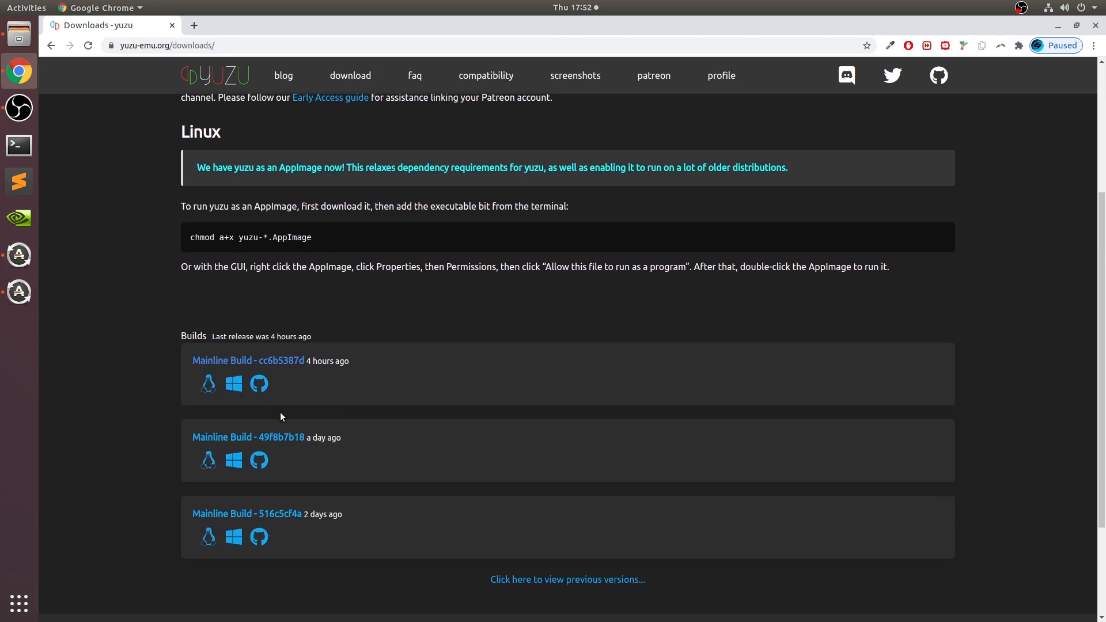
left_click(204, 391)
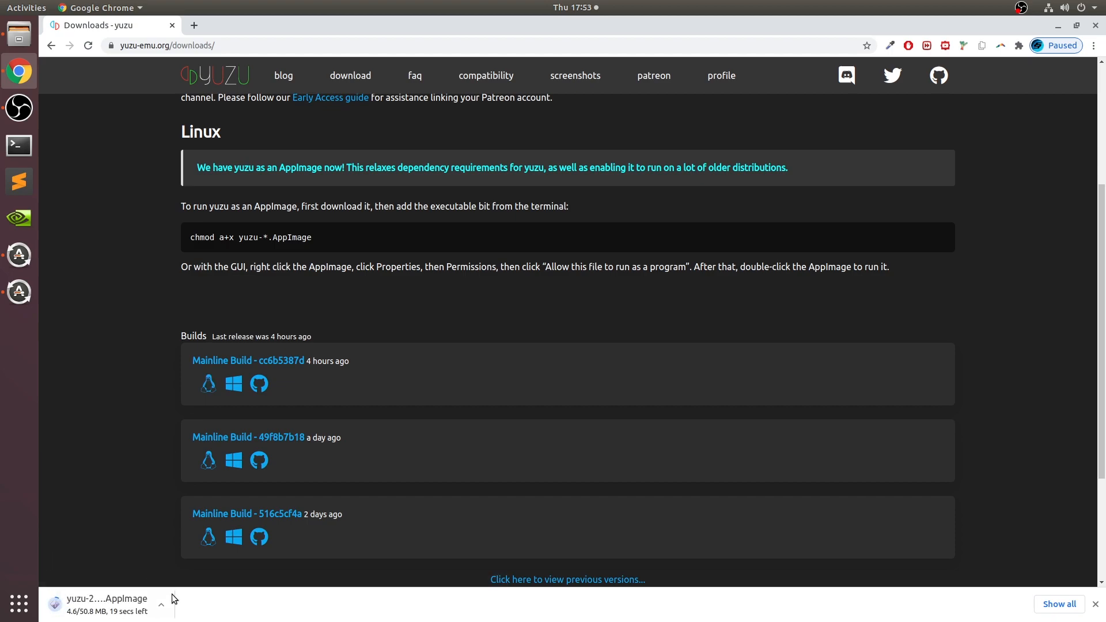
- Cancel the yuzu AppImage download and close the Downloads web page
left_click(167, 607)
left_click(202, 586)
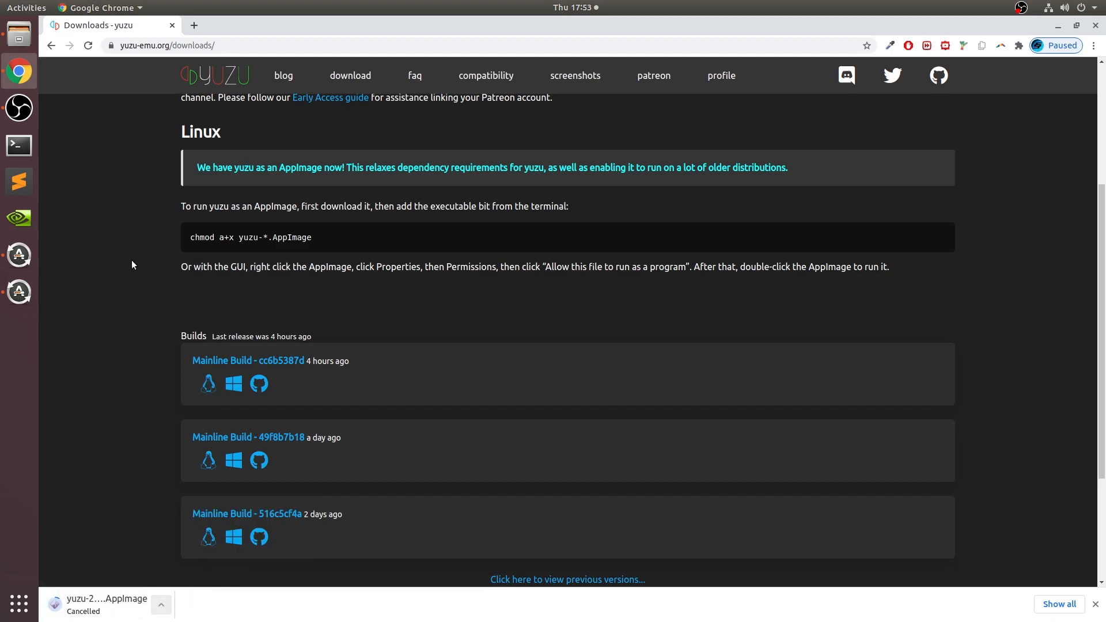
middle_click(86, 26)
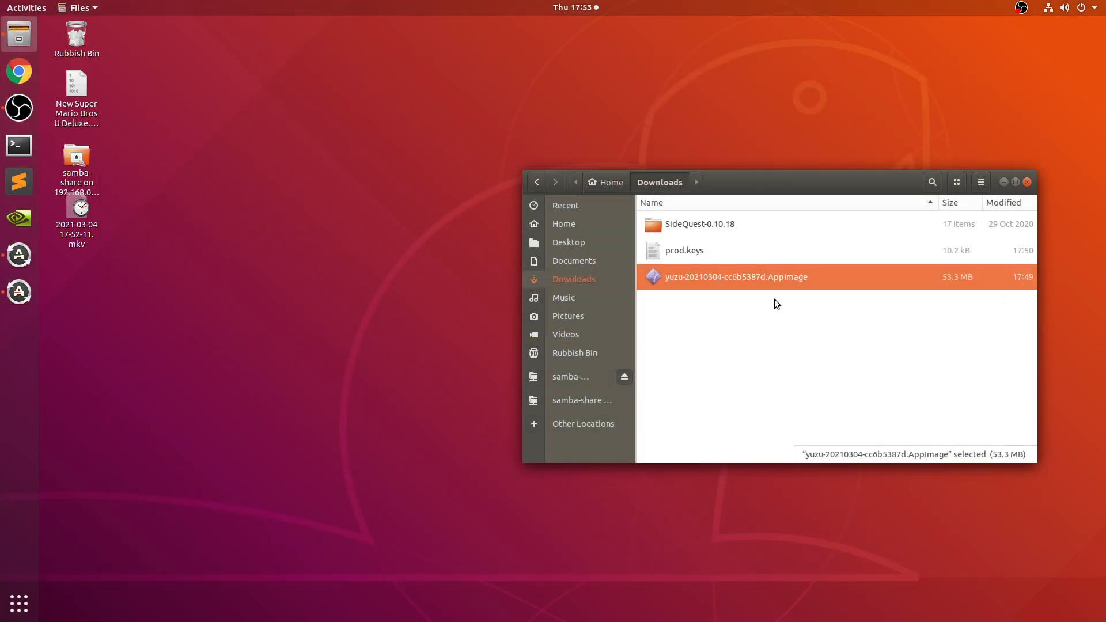
- Clear the file selection, search for yuzu in Chrome again, and open the Getting Started guide on its official website
left_click(719, 298)
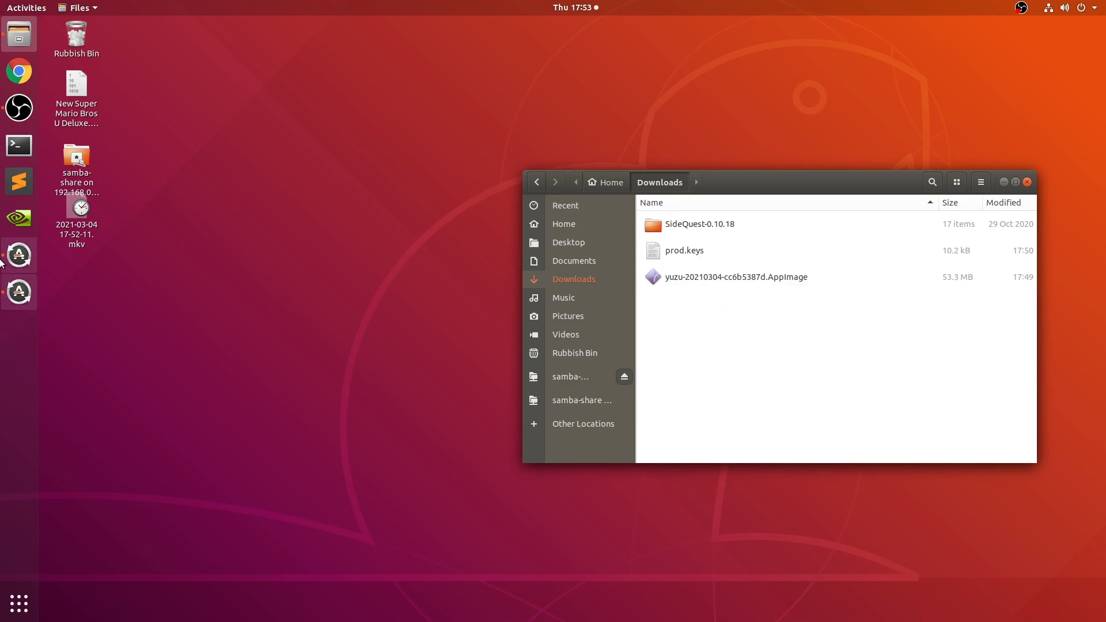
left_click(19, 71)
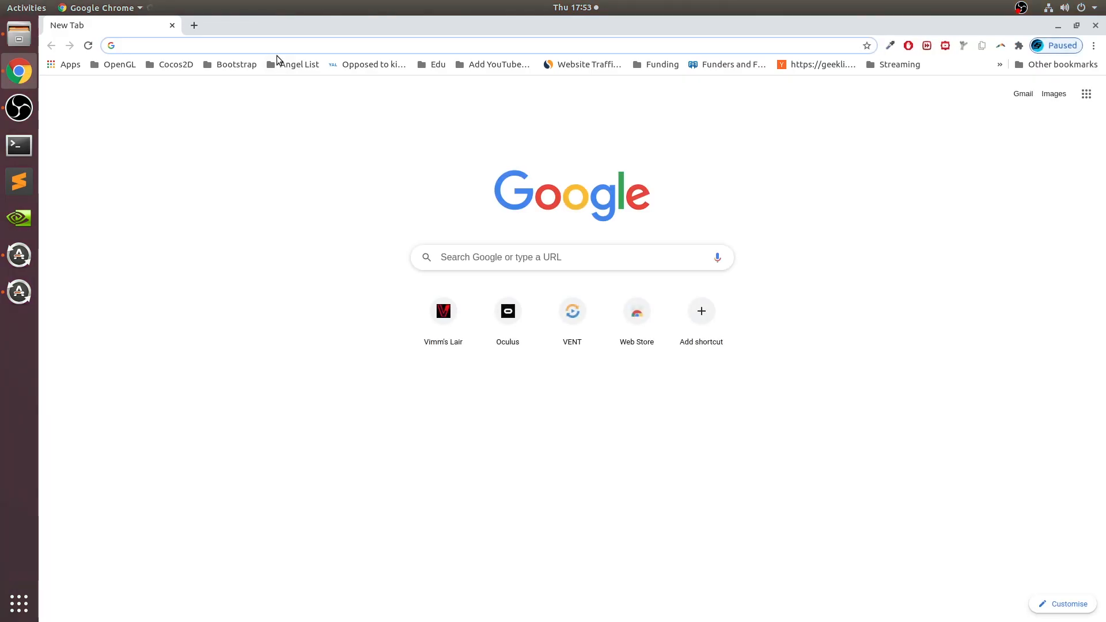
type("yuzu")
key("Return")
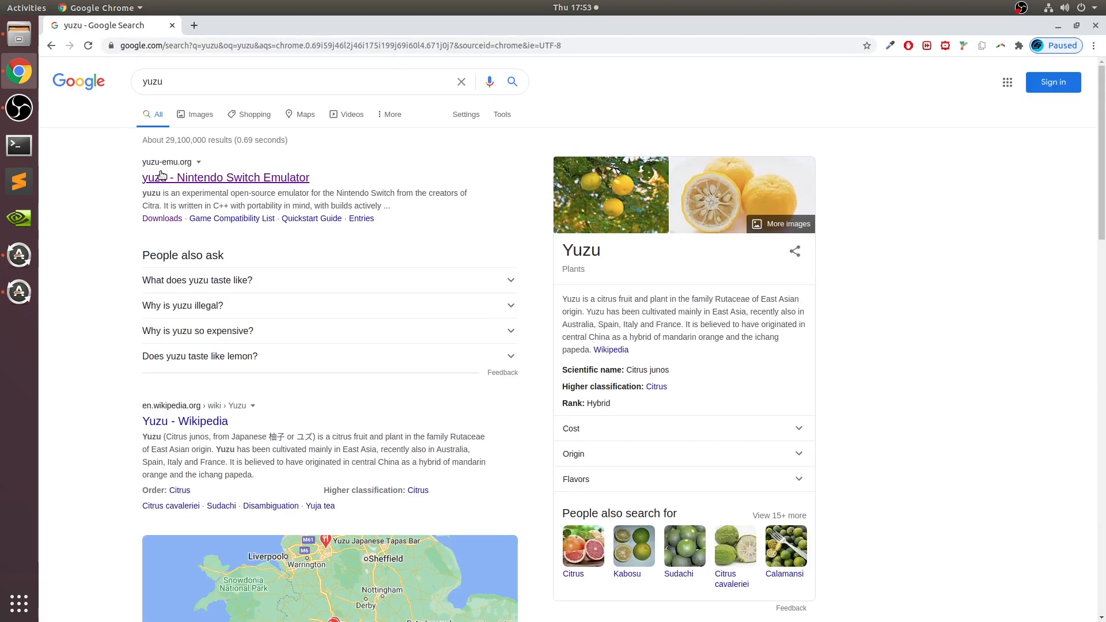
left_click(164, 176)
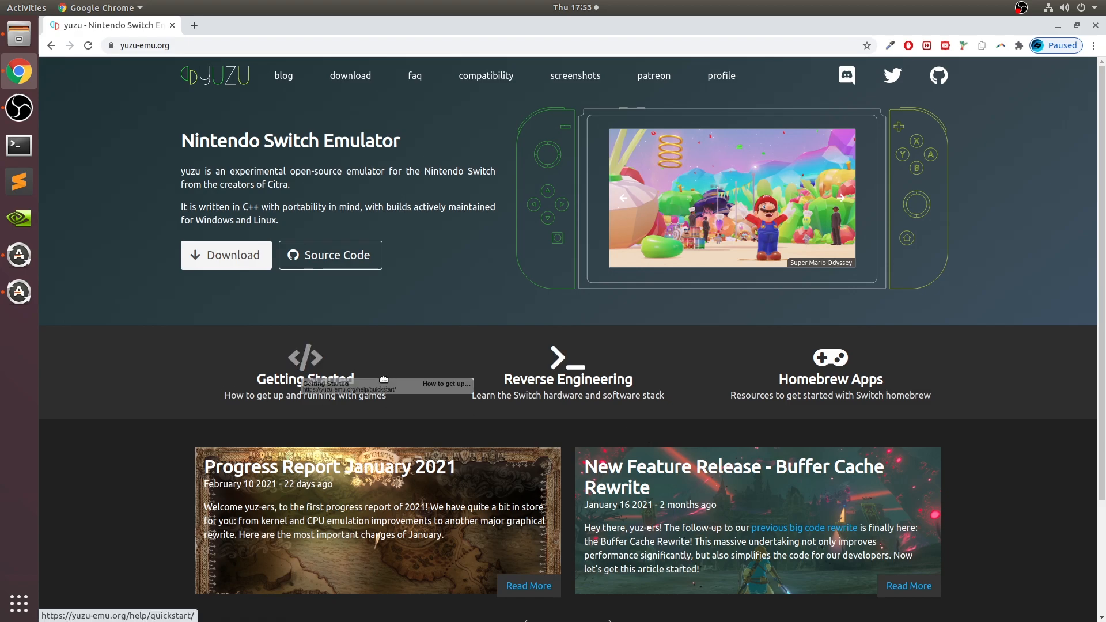
left_click(304, 360)
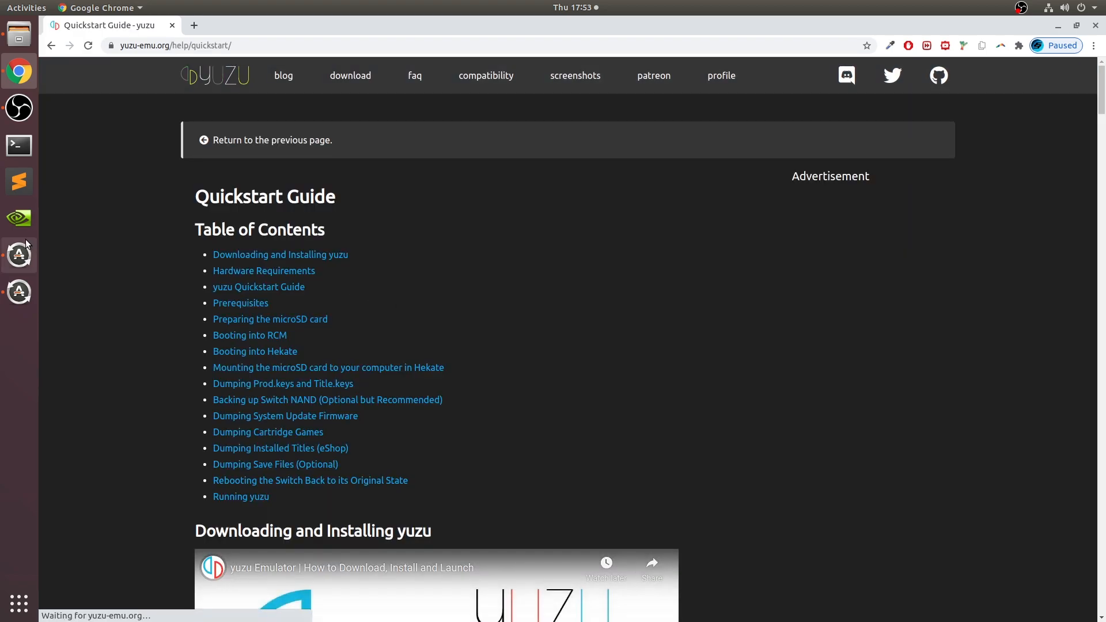
- Examine the Quickstart Guide's hardware requirements, prerequisites, microSD preparation, Hekate booting and key dumping sections
scroll(137, 366, "down", 4)
scroll(137, 366, "down", 4)
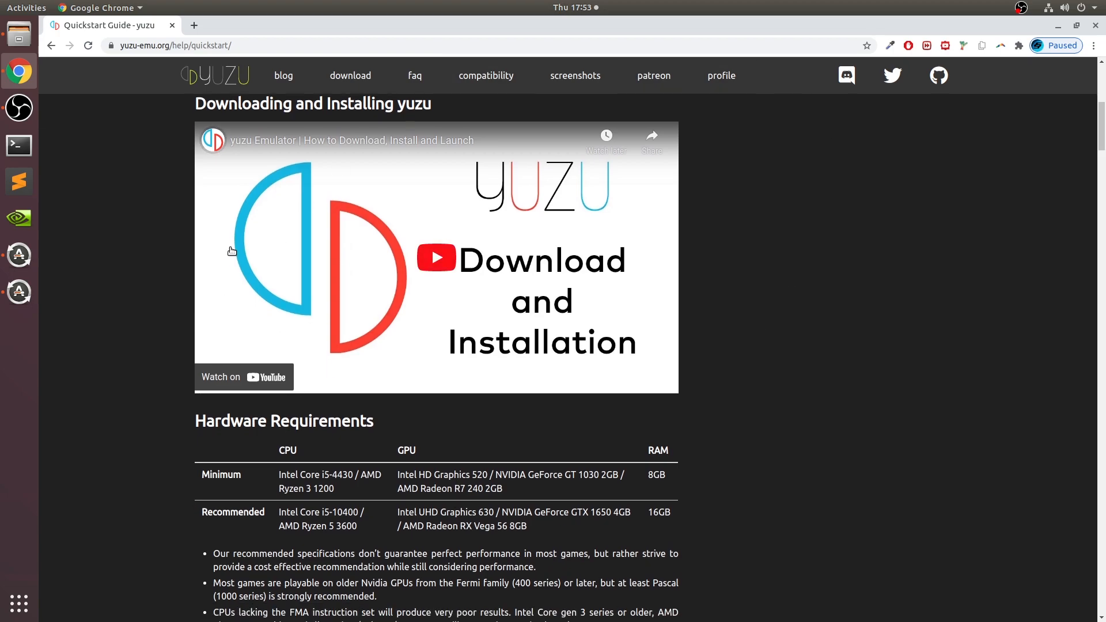
scroll(692, 344, "down", 10)
scroll(691, 348, "up", 6)
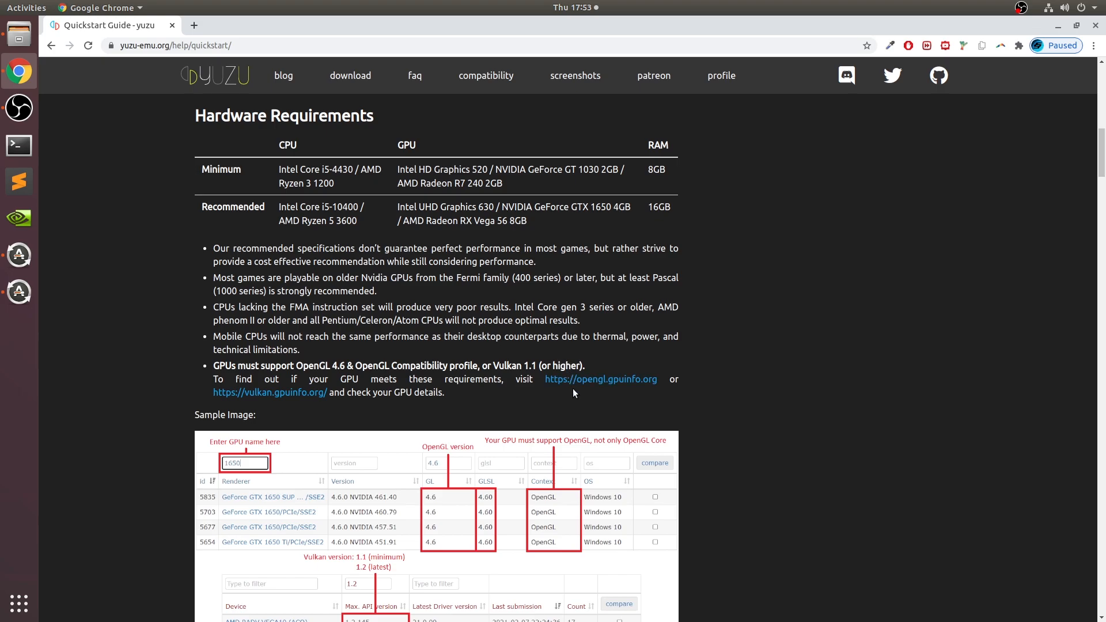
scroll(691, 380, "down", 20)
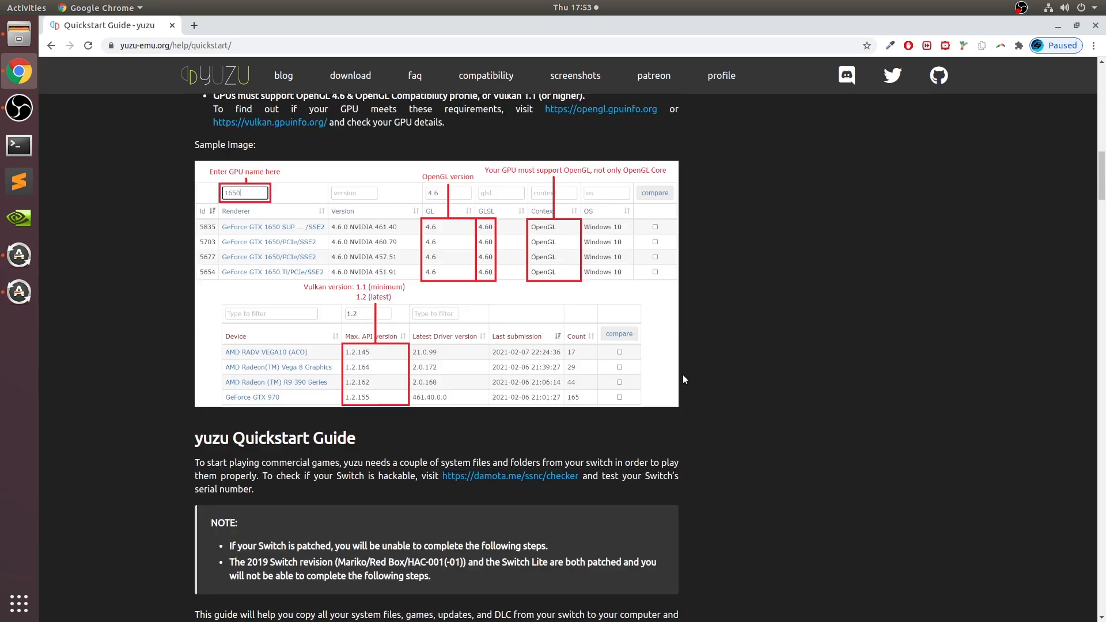
scroll(685, 377, "up", 2)
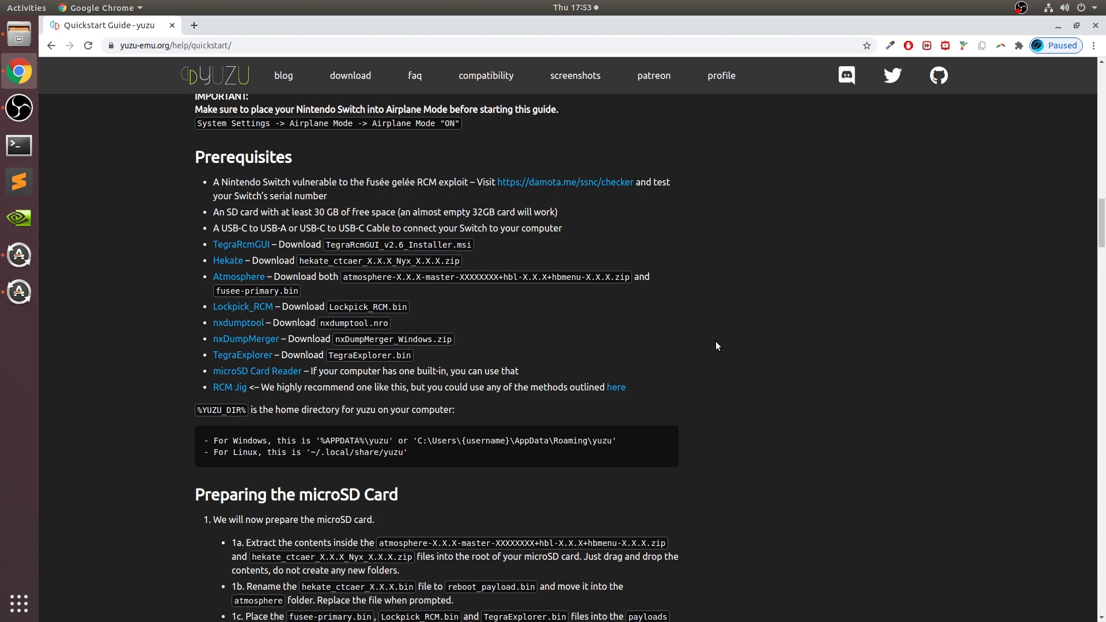
scroll(724, 352, "down", 10)
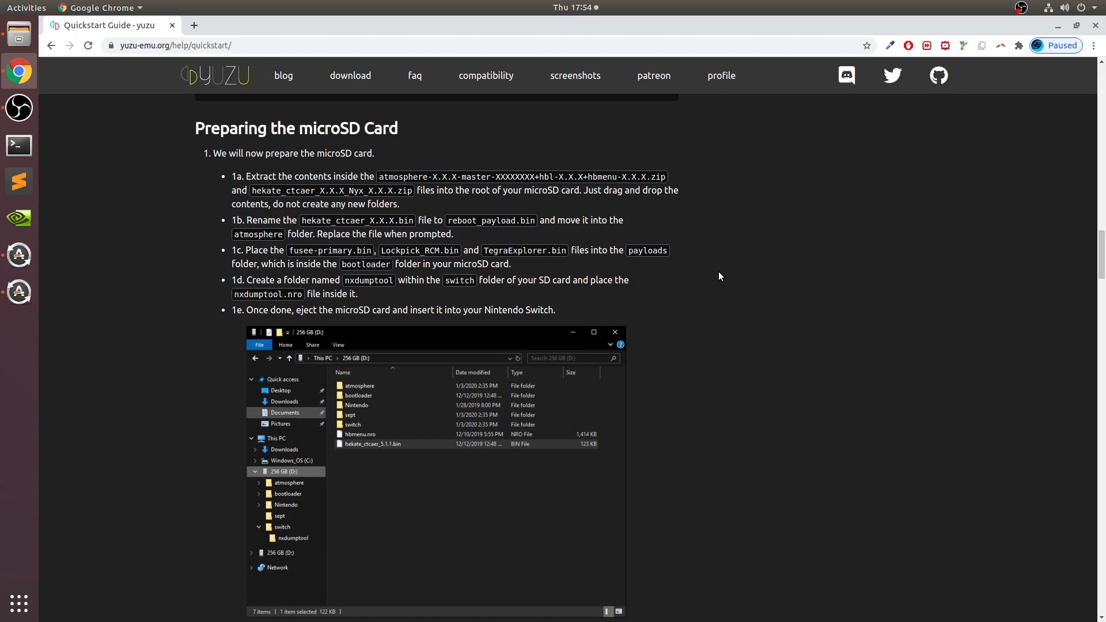
scroll(720, 274, "down", 18)
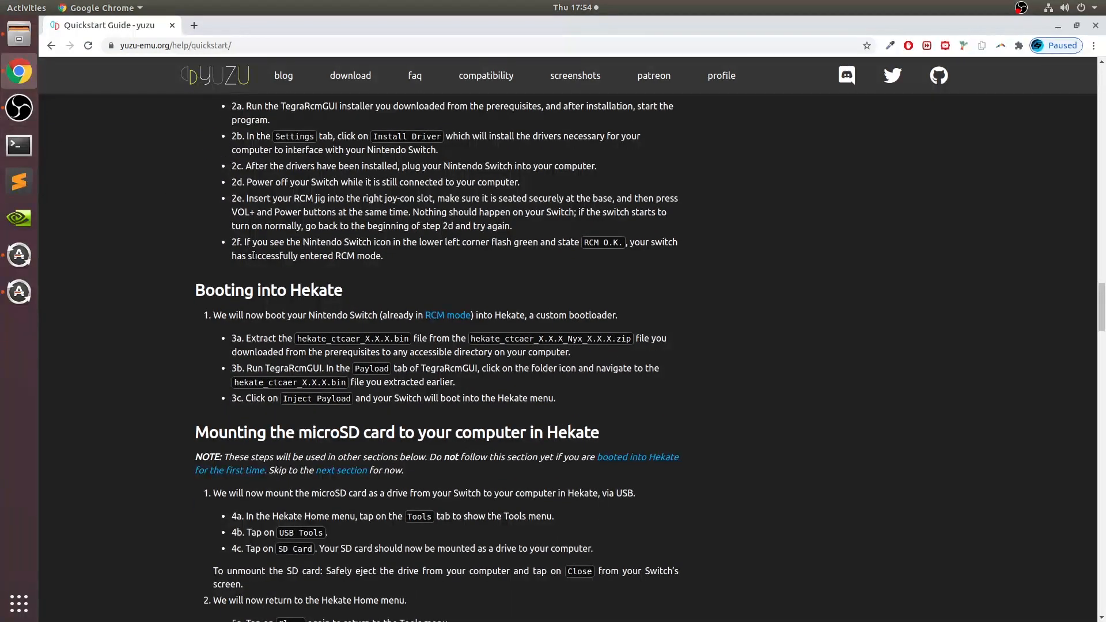
scroll(254, 257, "down", 8)
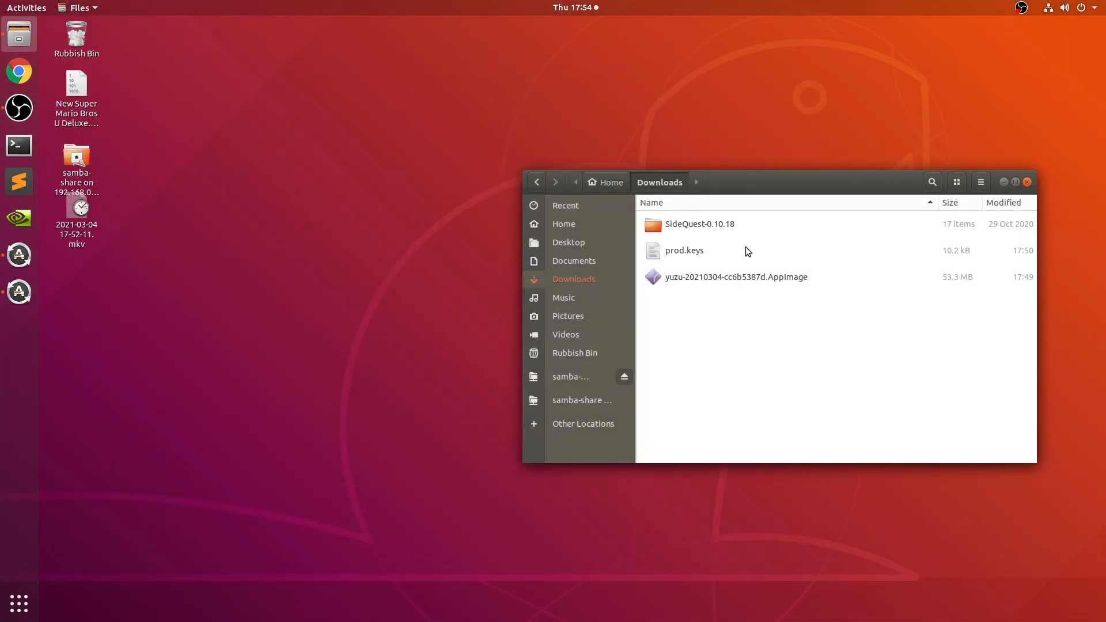
- Try to open yuzu-20210304-cc6b5387d.AppImage from the Downloads folder, and inspect its permissions in the file properties
double_click(748, 275)
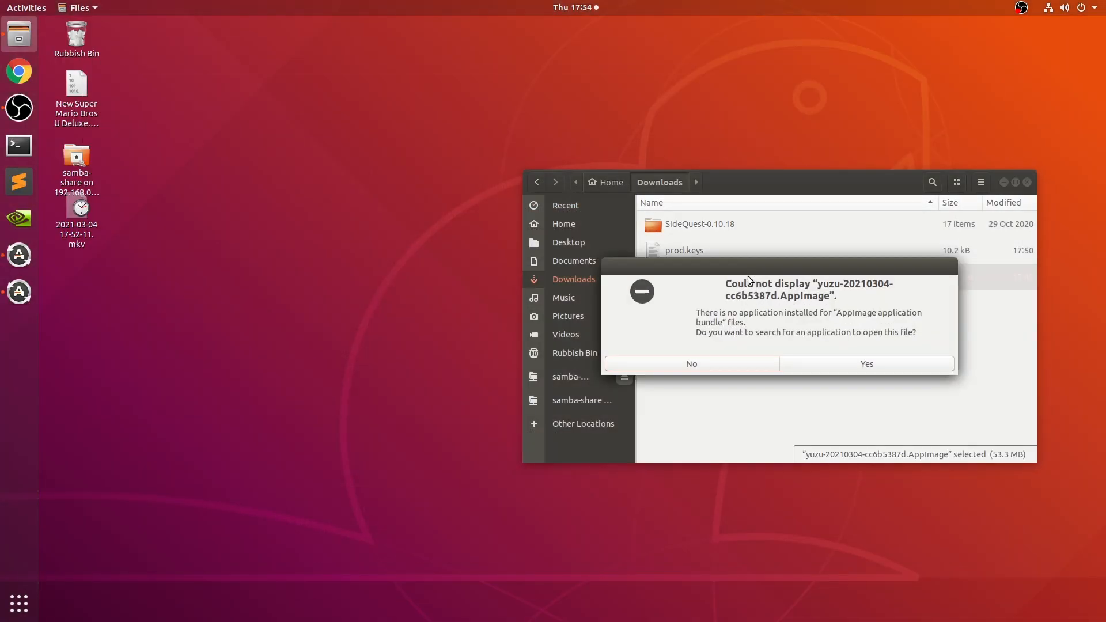
left_click(721, 366)
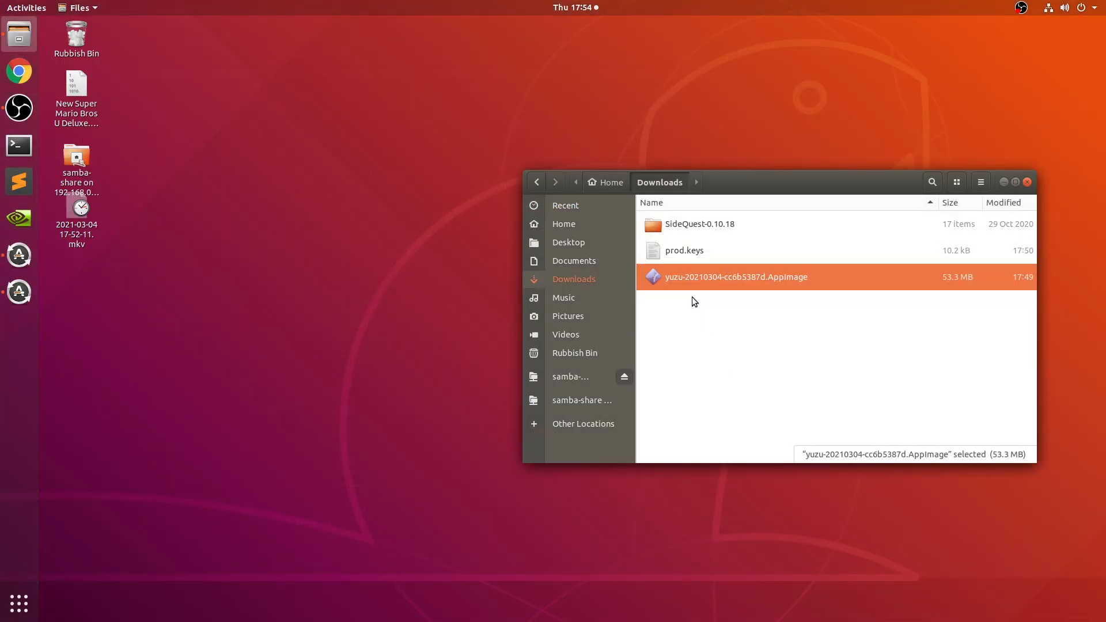
right_click(689, 276)
left_click(738, 429)
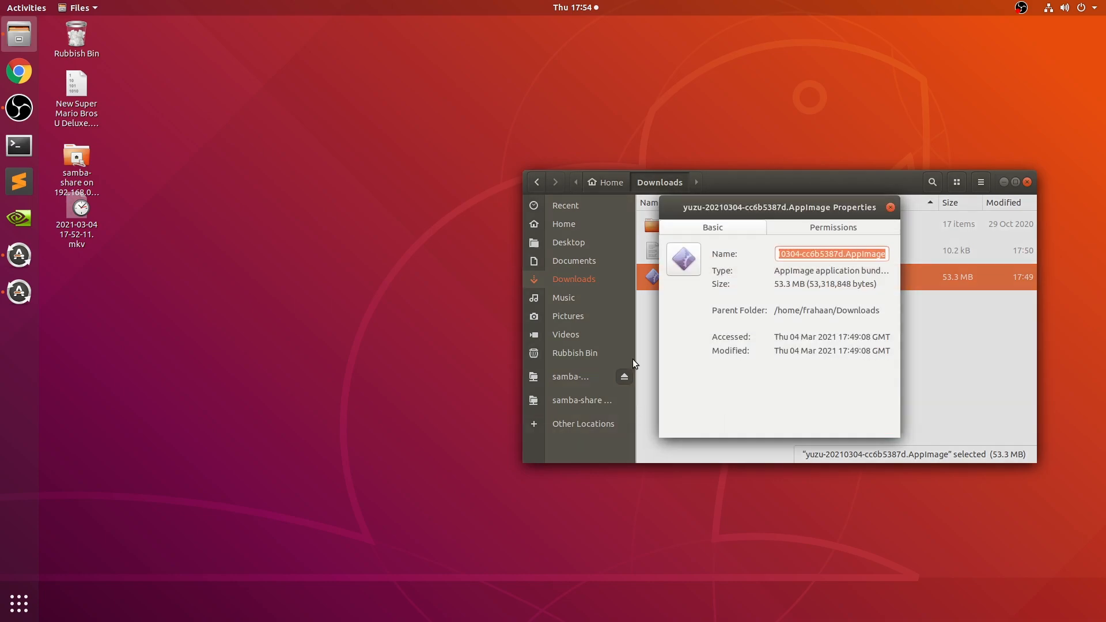
left_click(875, 227)
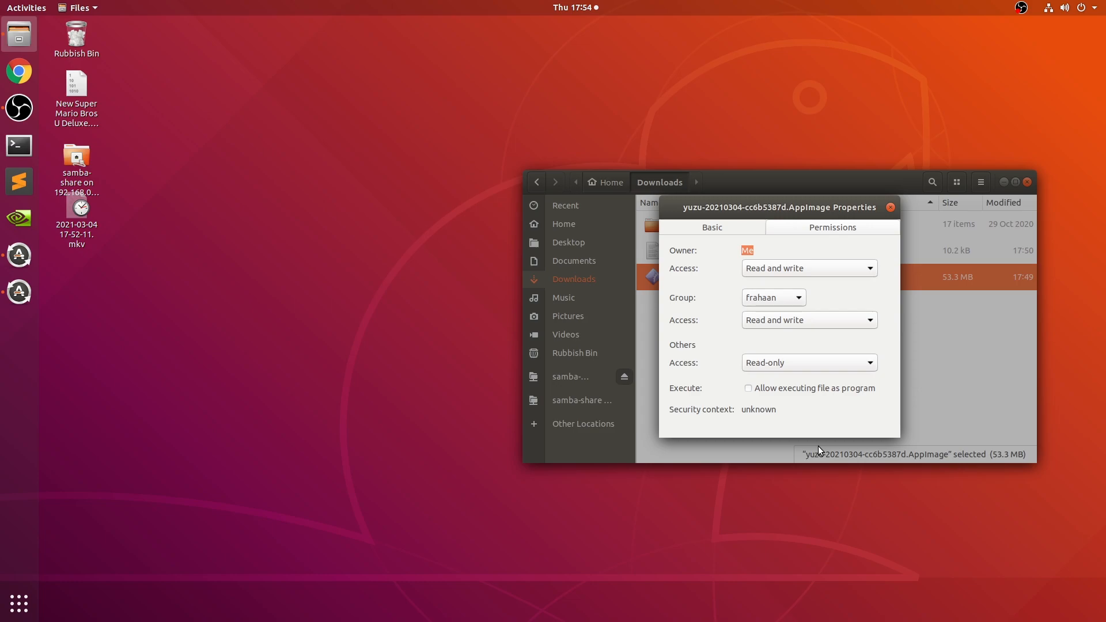
left_click(890, 207)
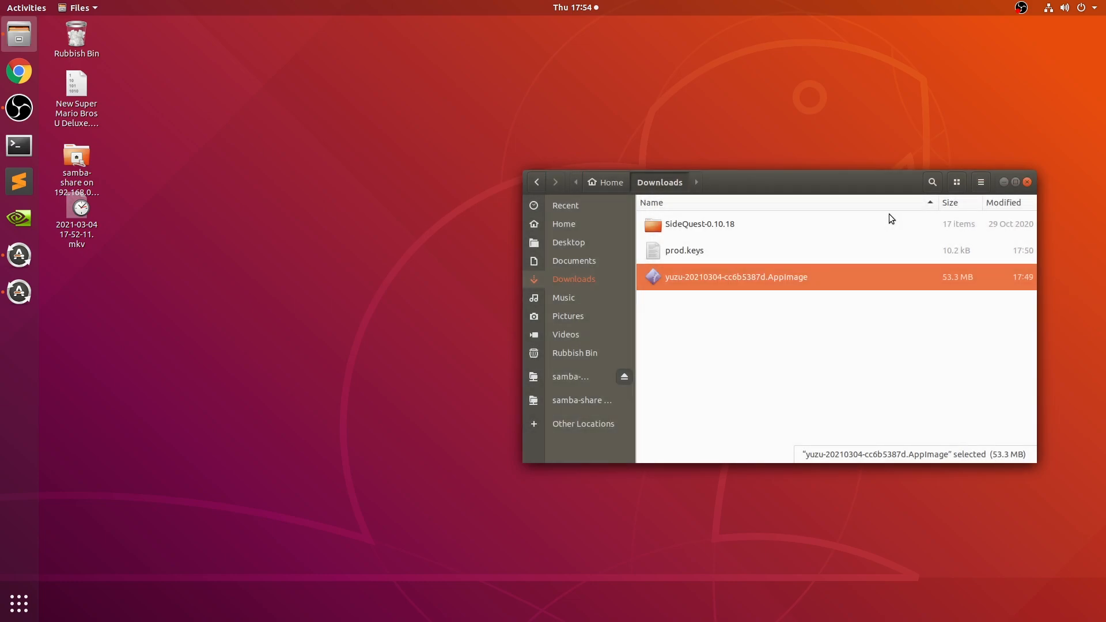
- Open a terminal window
left_click(3, 150)
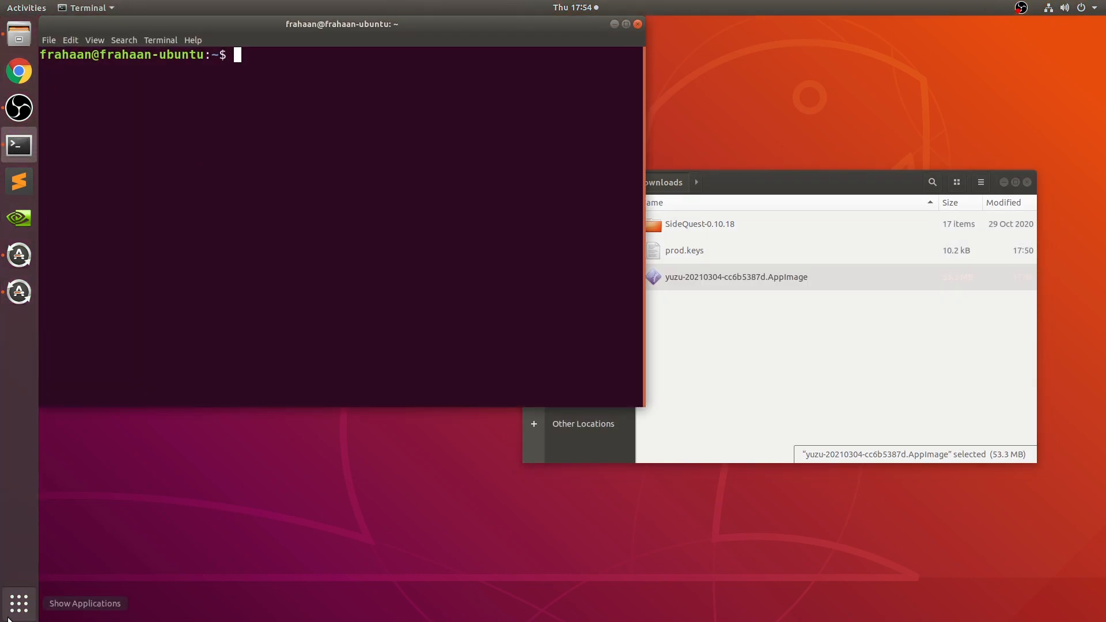
left_click(19, 603)
type("term")
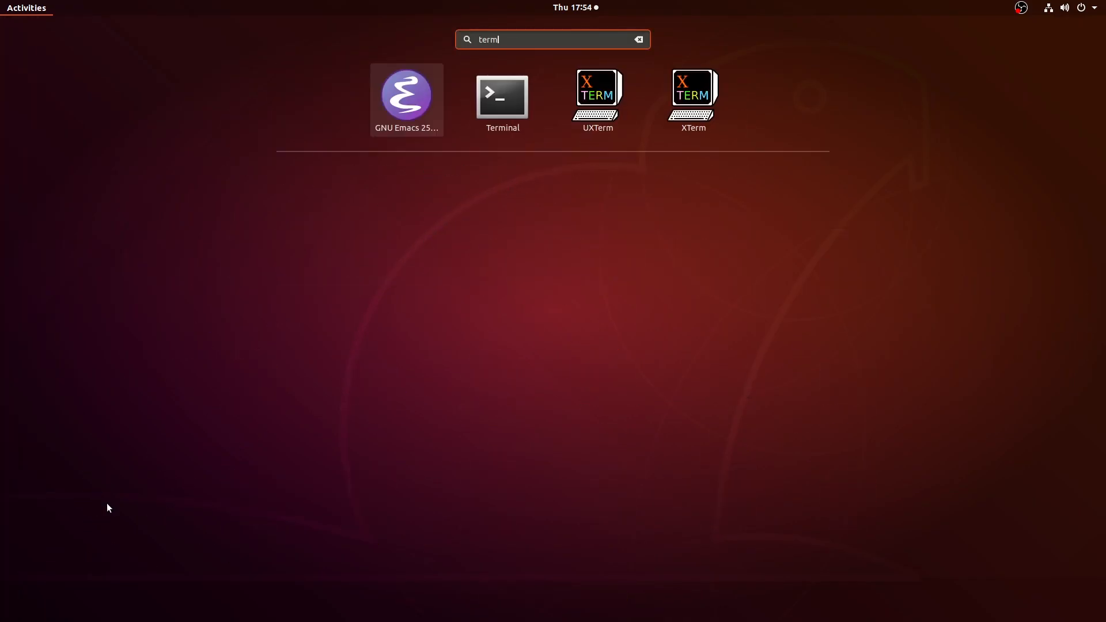
key("Escape")
key("Escape")
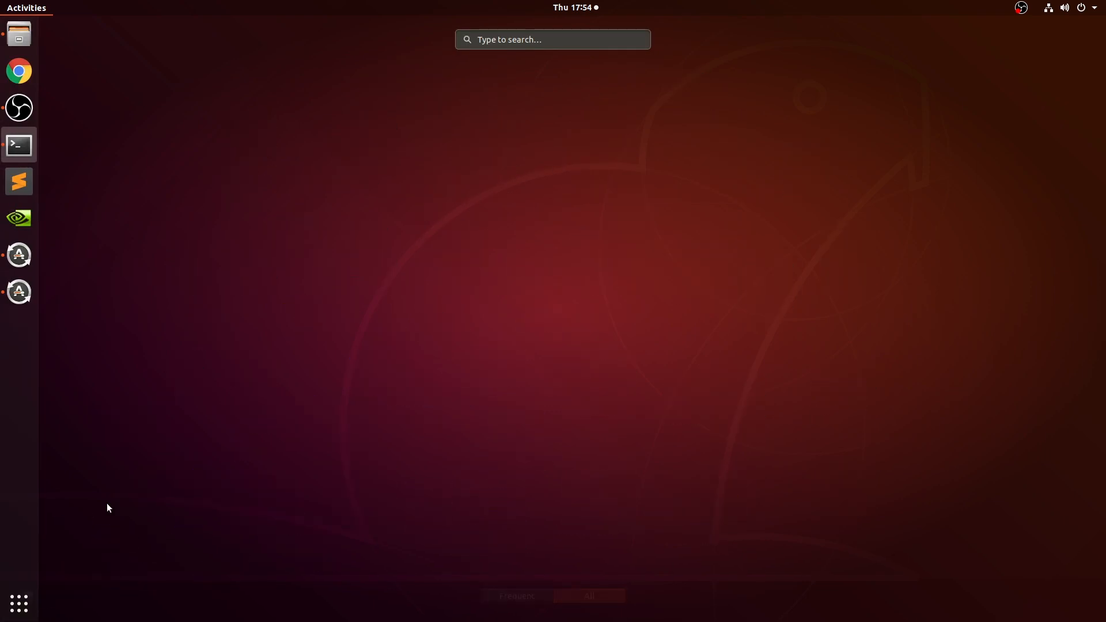
left_click(534, 520)
- Run chmod a+x in the terminal on yuzu-20210304-cc6b5387d.AppImage in Downloads to make it executable
type("ch")
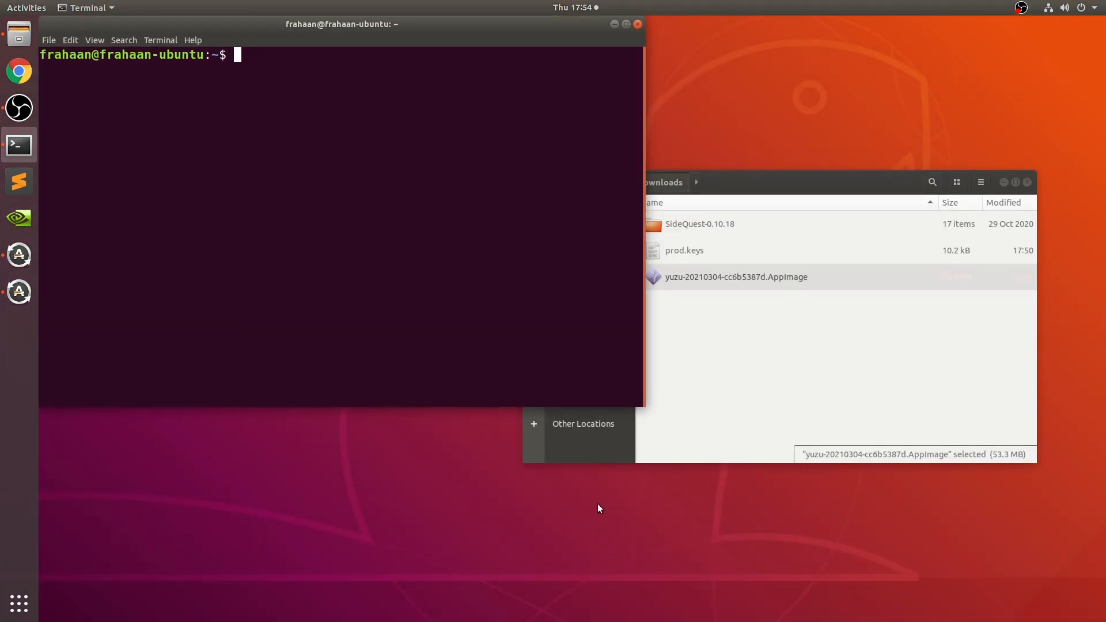
type("mod a+x")
left_click_drag(752, 277, 230, 279)
left_click(734, 359)
key("alt+Tab")
key("Return")
- Launch the yuzu AppImage from the Downloads folder and close the terminal window
left_click(771, 331)
left_click(710, 282)
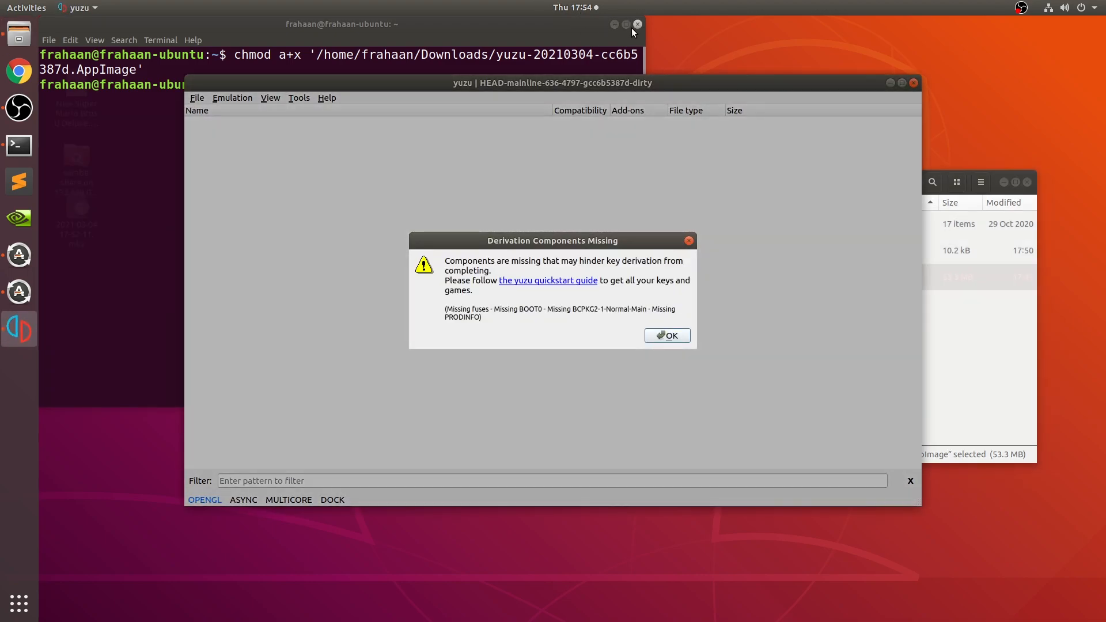
left_click(636, 25)
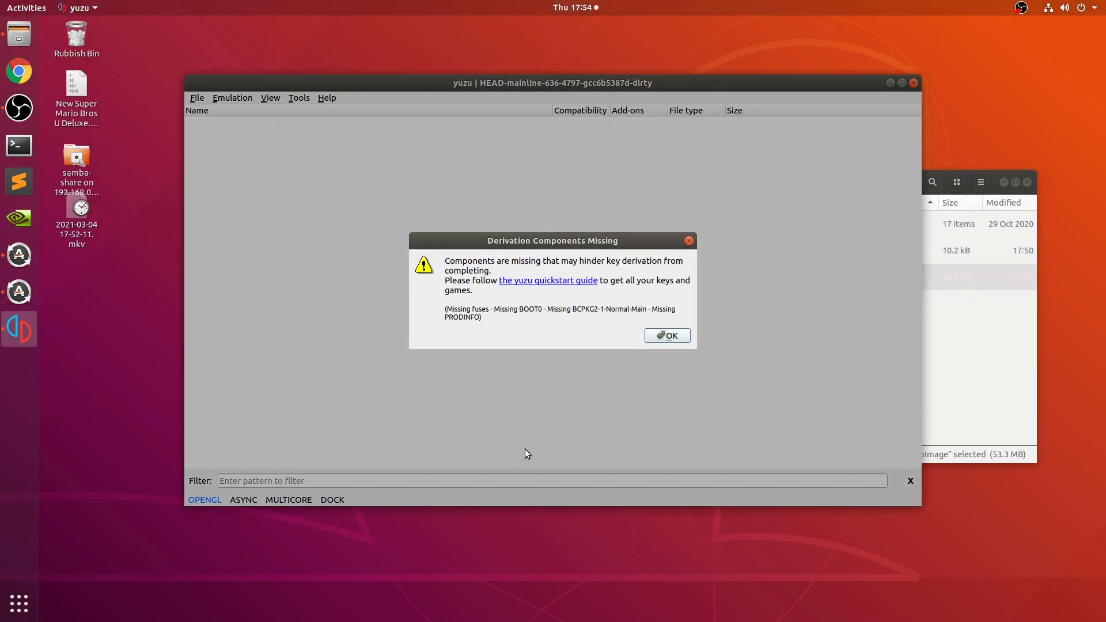
- Dismiss yuzu's missing derivation components warning and decline sharing usage data
left_click(667, 336)
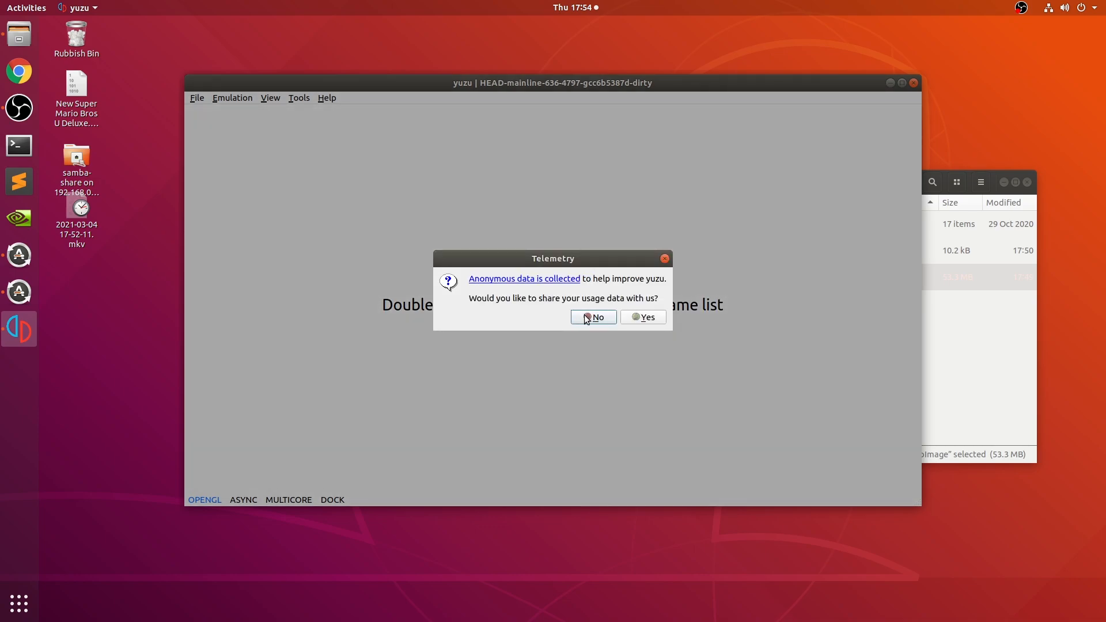
left_click(599, 317)
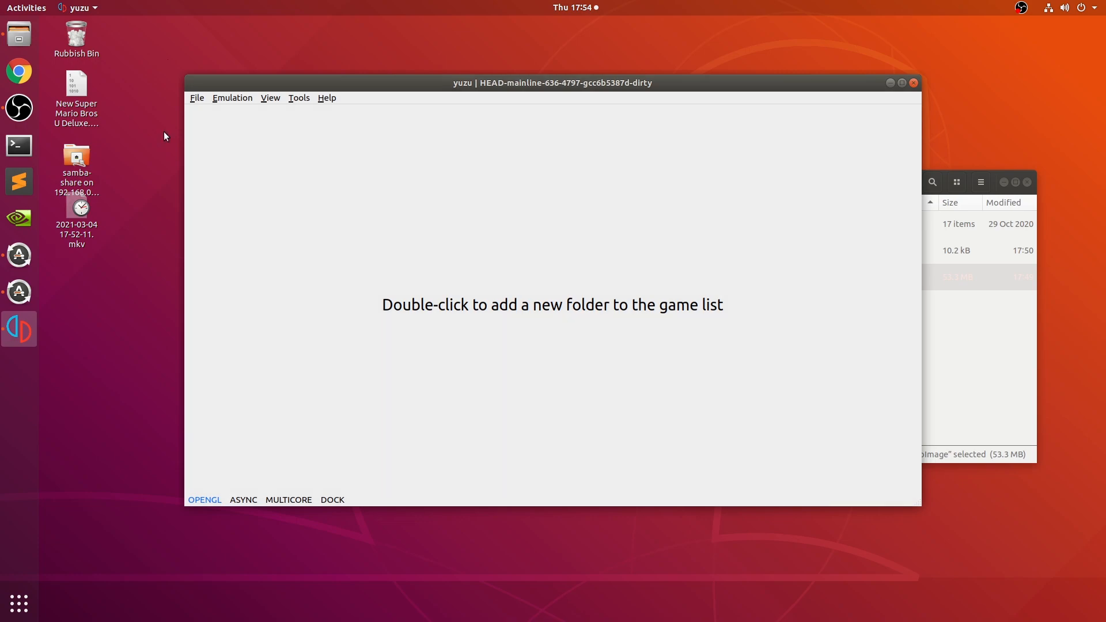
- Open the yuzu data folder in the file manager from within the emulator
left_click(196, 98)
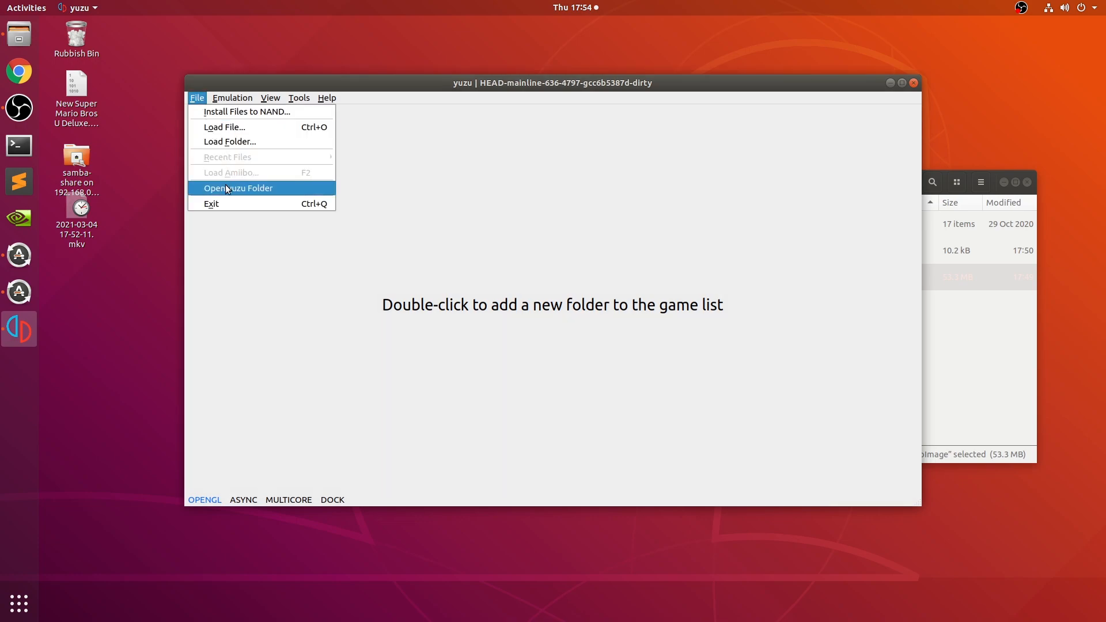
left_click(226, 183)
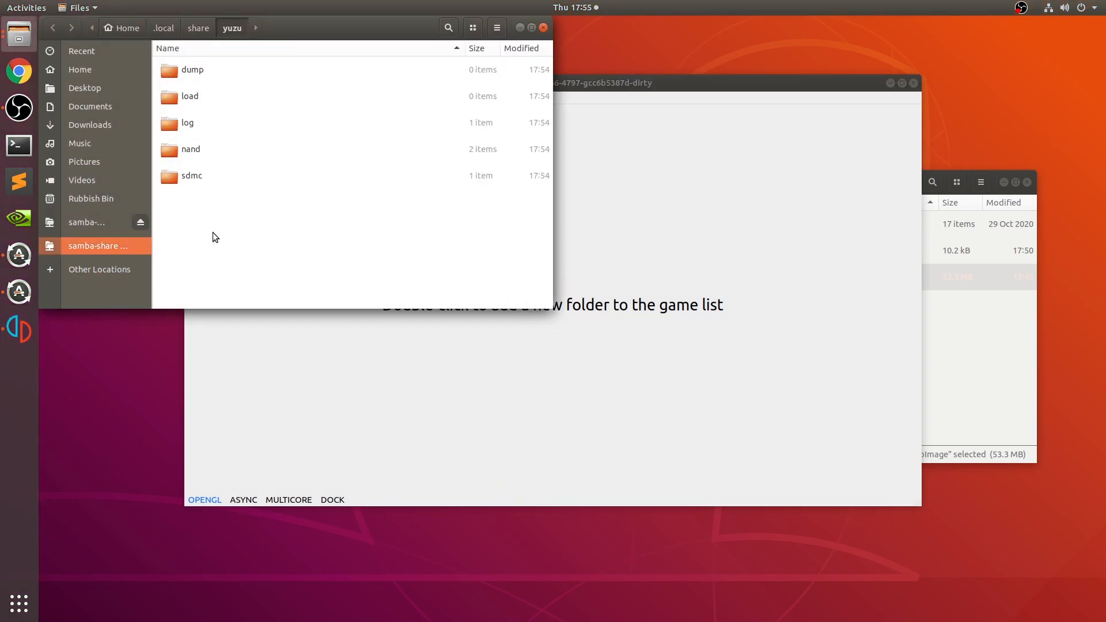
- Create a new folder named keys inside the yuzu data folder
right_click(213, 233)
left_click(241, 240)
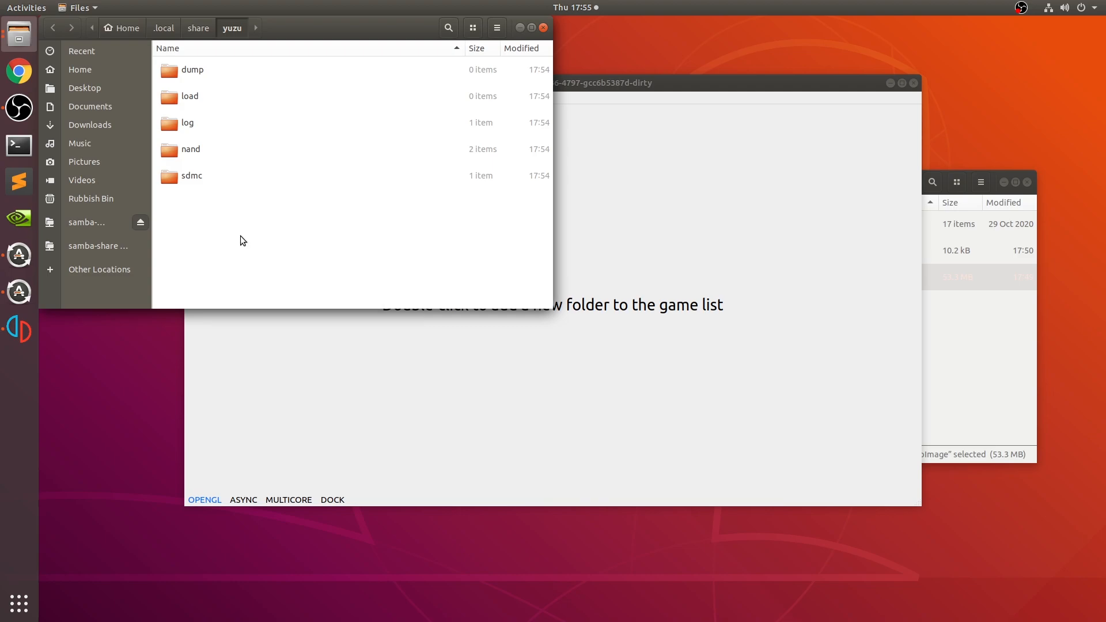
type("keys")
key("Return")
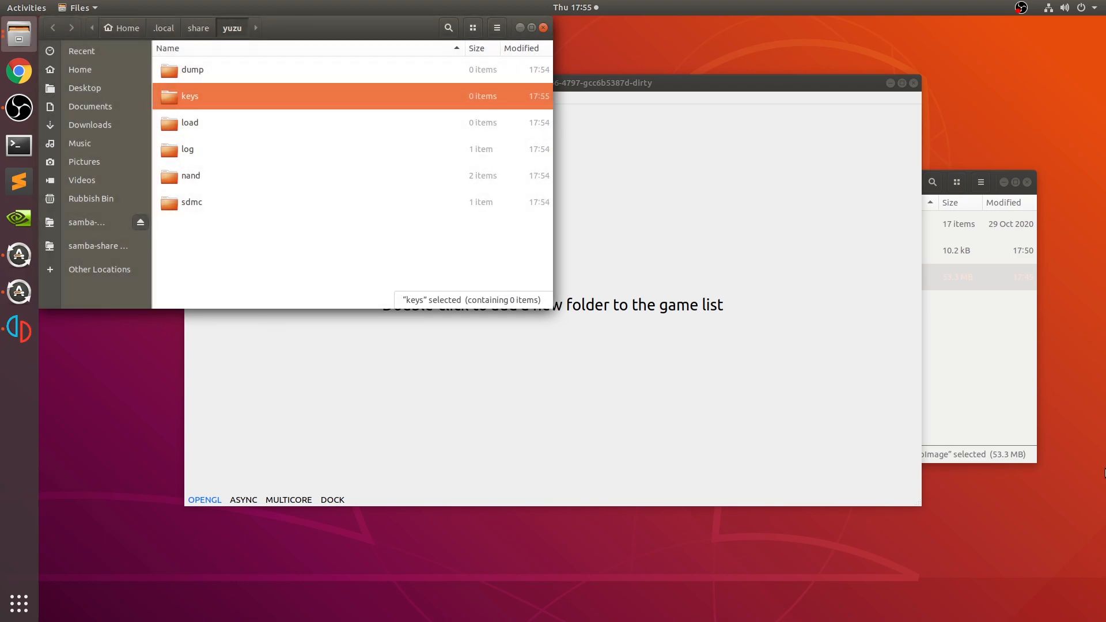
- Copy prod.keys from the Downloads folder into the new keys folder
left_click(1010, 396)
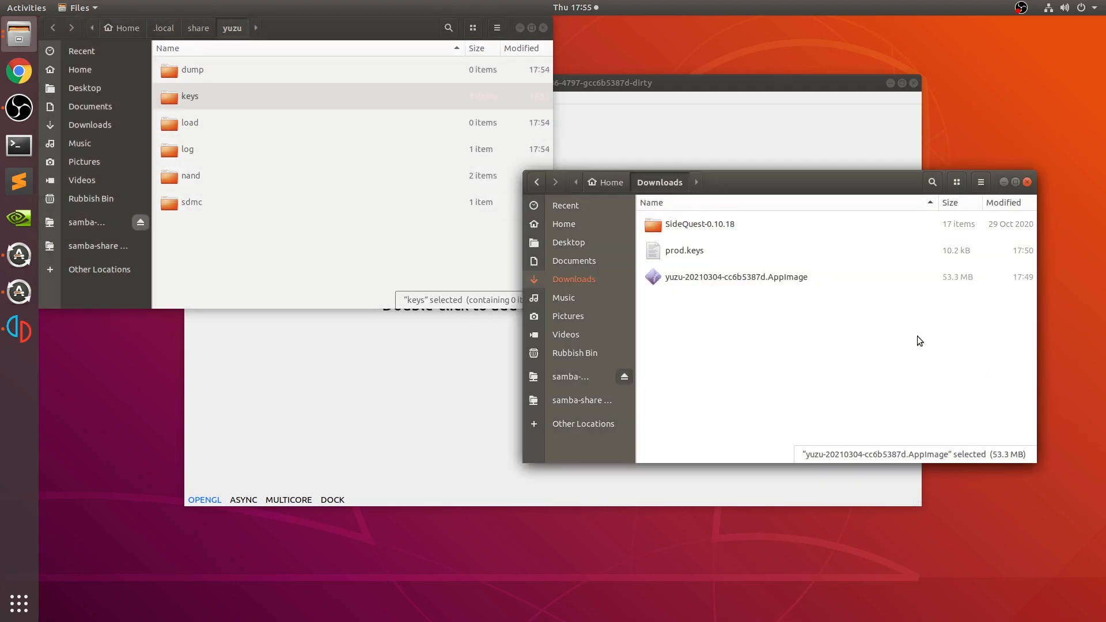
left_click(727, 252)
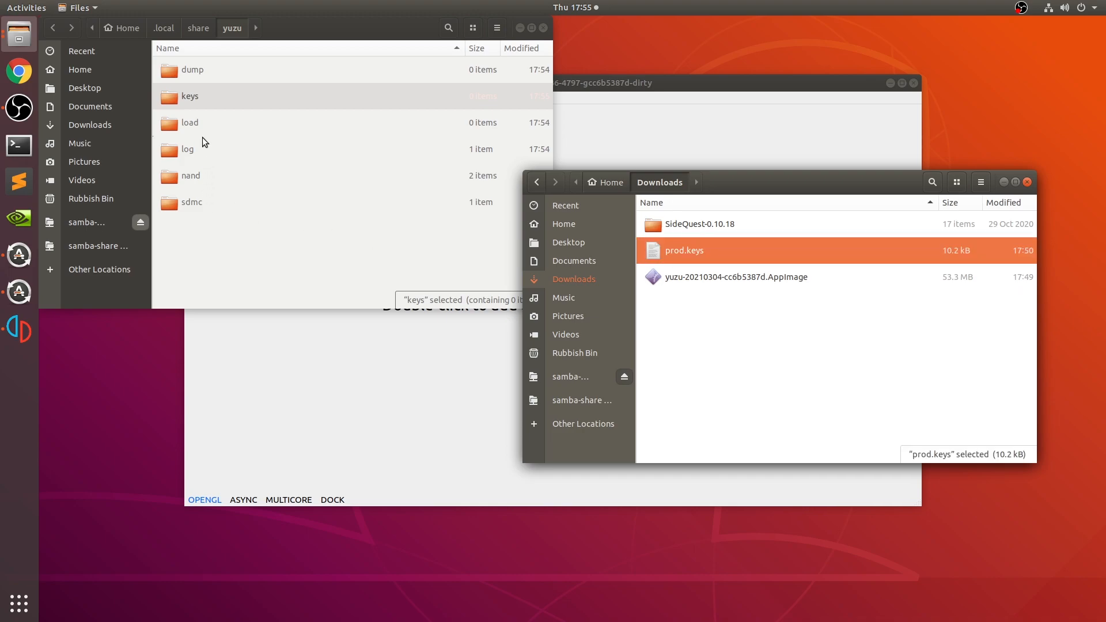
double_click(192, 96)
key("ctrl+v")
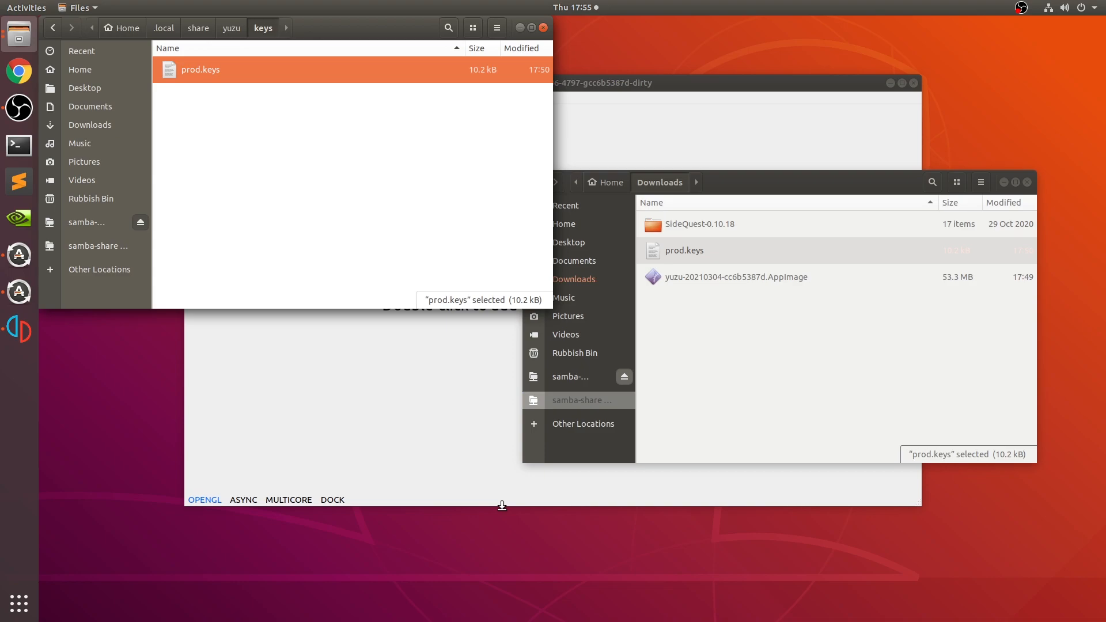
- Close the emulator and relaunch it from yuzu-20210304-cc6b5387d.AppImage in Downloads
left_click(461, 380)
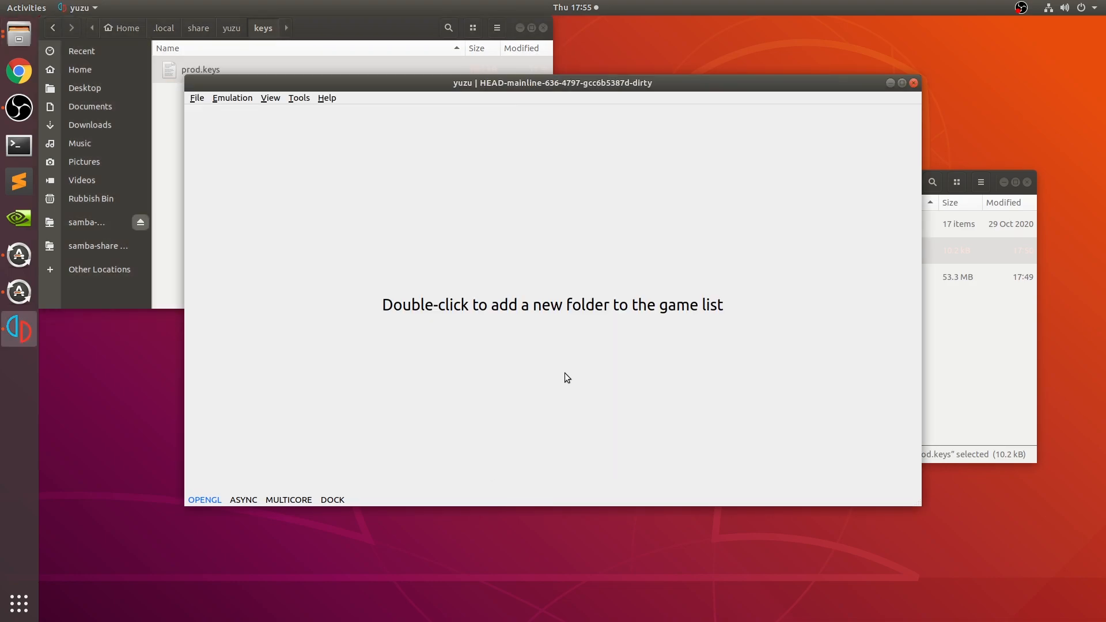
left_click(913, 82)
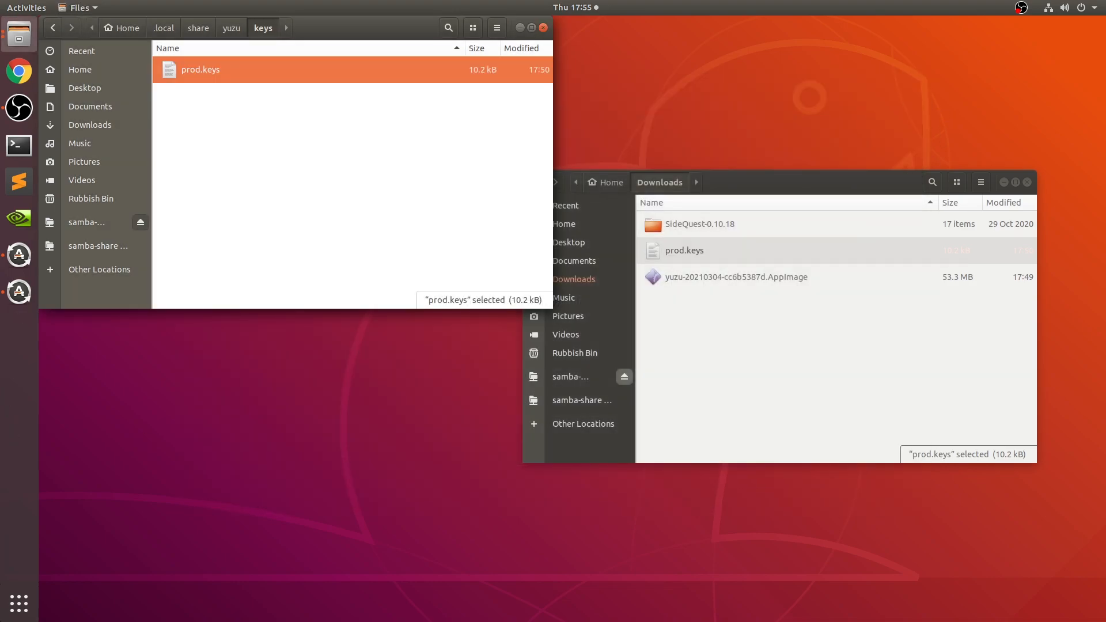
left_click(701, 280)
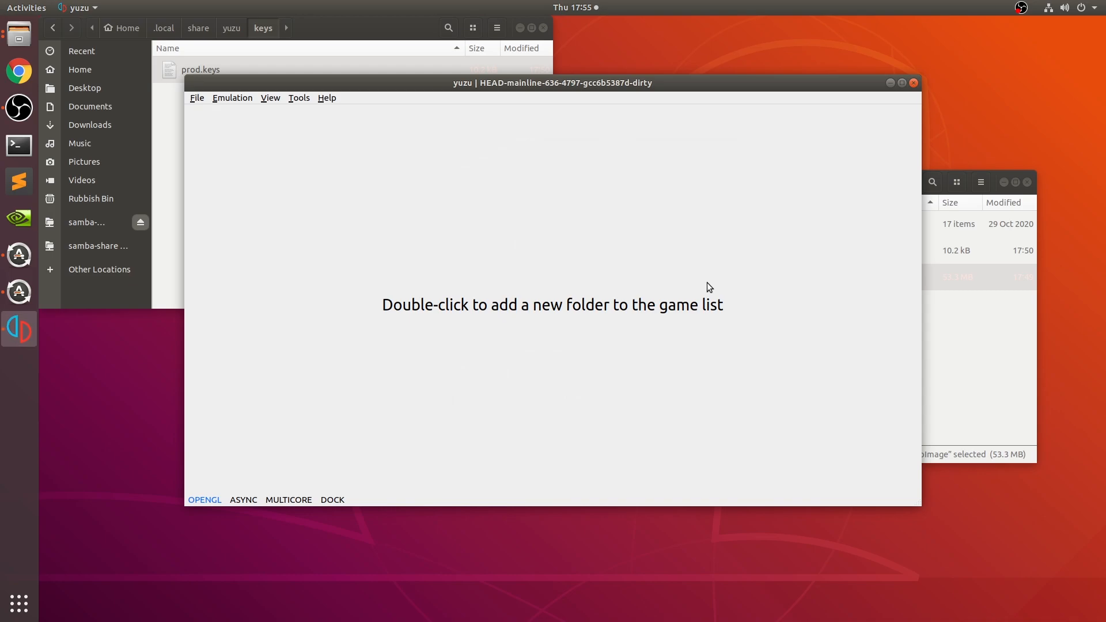
- Open the emulator's configuration and examine the General, Hotkeys, UI, System and CPU settings
left_click(232, 99)
mouse_move(195, 99)
mouse_move(233, 96)
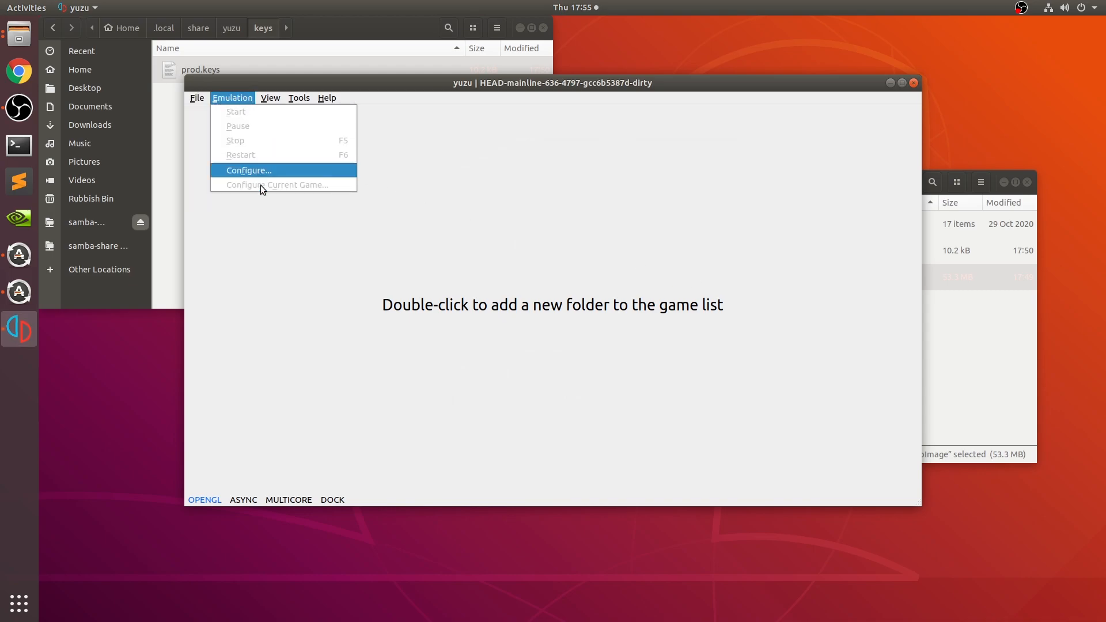
left_click(240, 169)
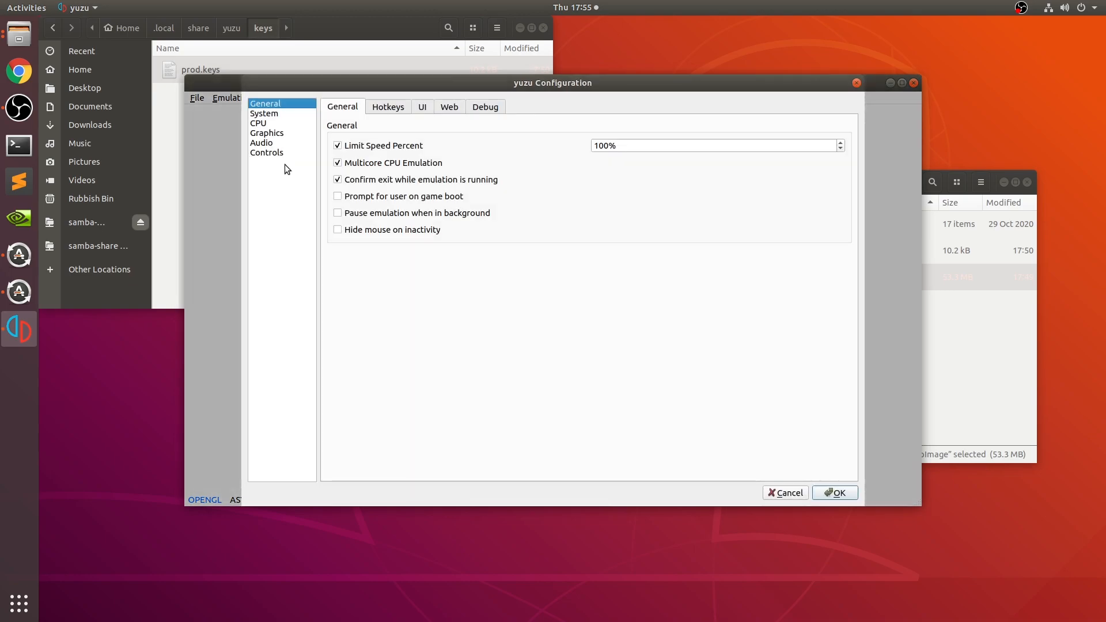
left_click(380, 109)
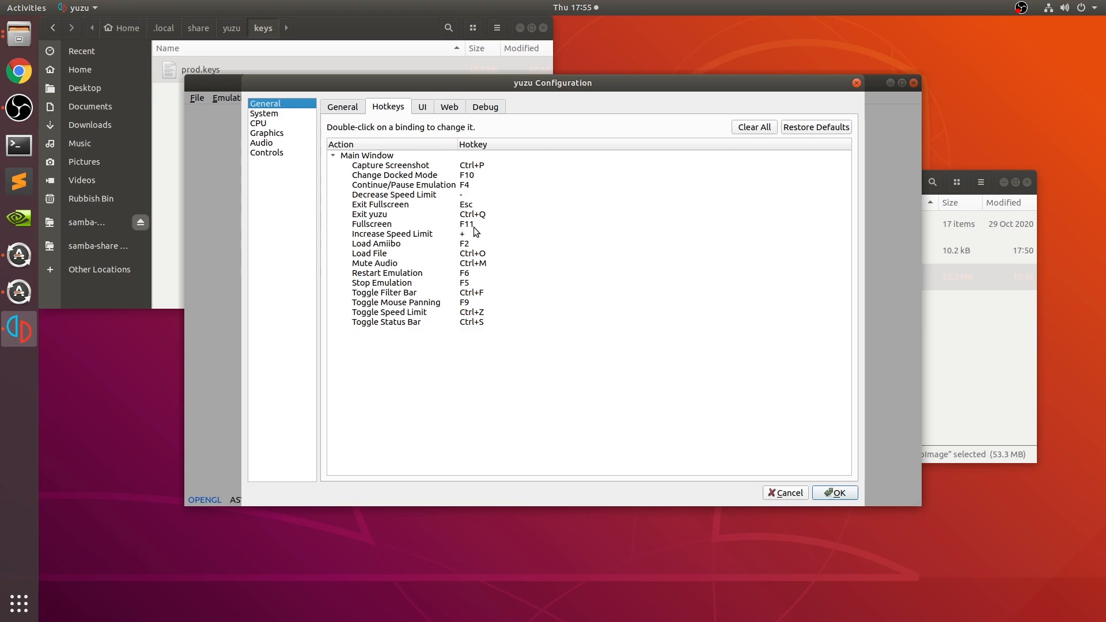
left_click(422, 108)
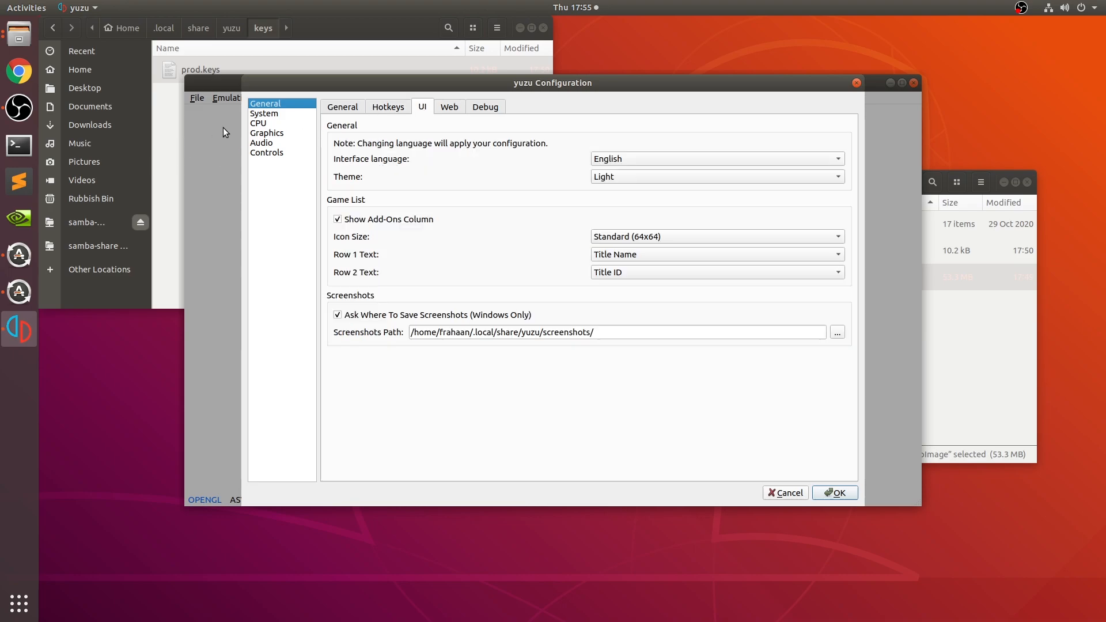
left_click(266, 113)
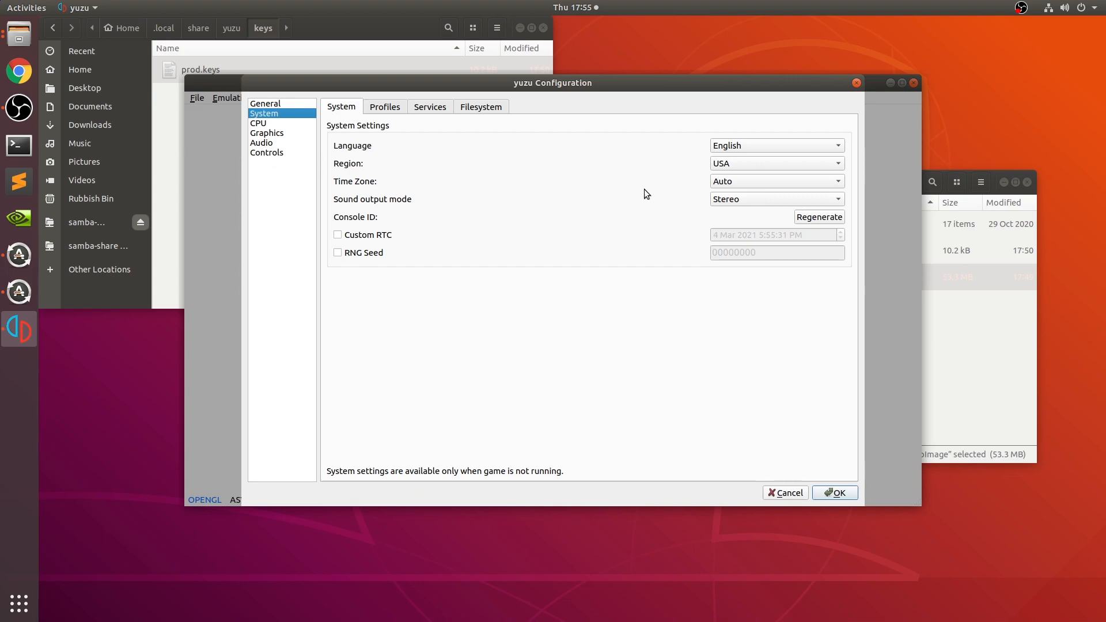
left_click(268, 124)
left_click(372, 108)
left_click(340, 111)
- Examine the basic and advanced graphics settings, including the choices for API, accuracy level and anisotropic filtering
left_click(302, 133)
left_click(649, 151)
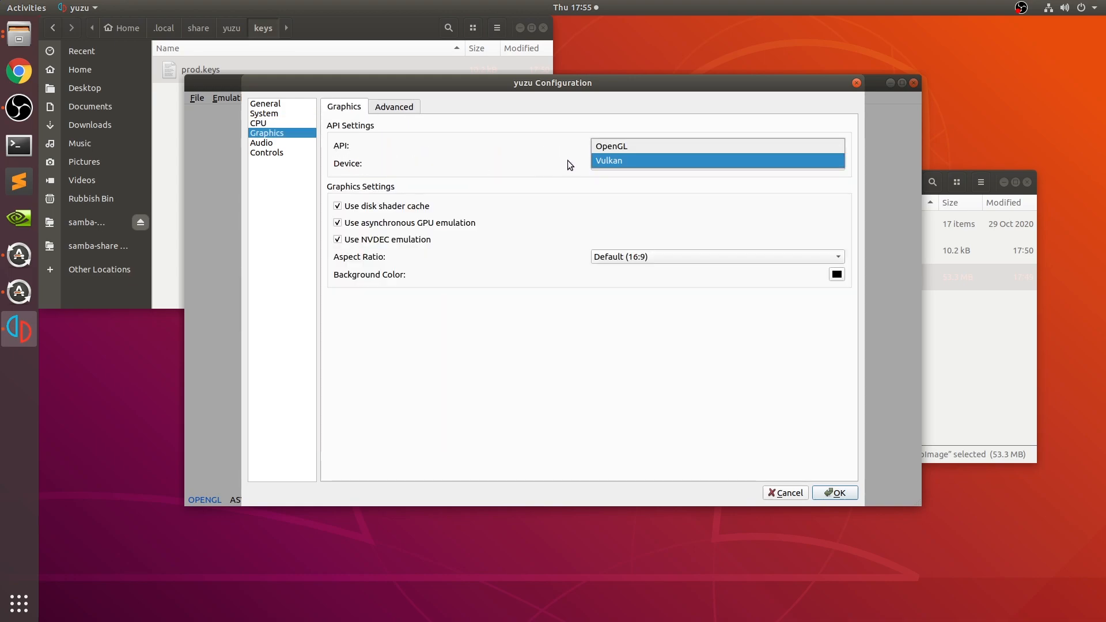
left_click(598, 211)
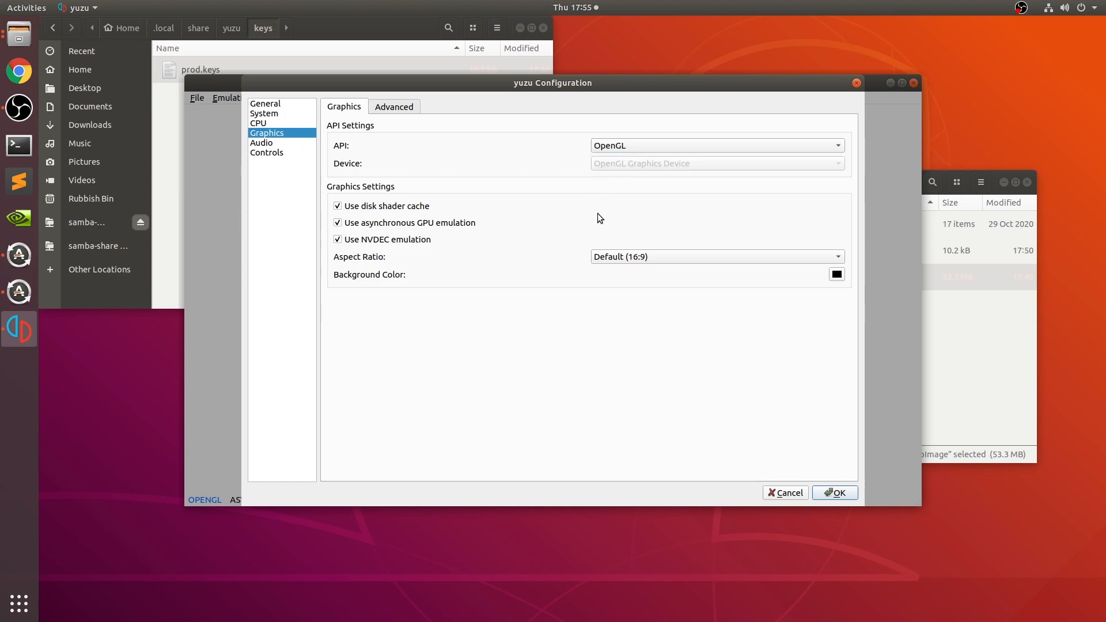
left_click(551, 277)
left_click(384, 109)
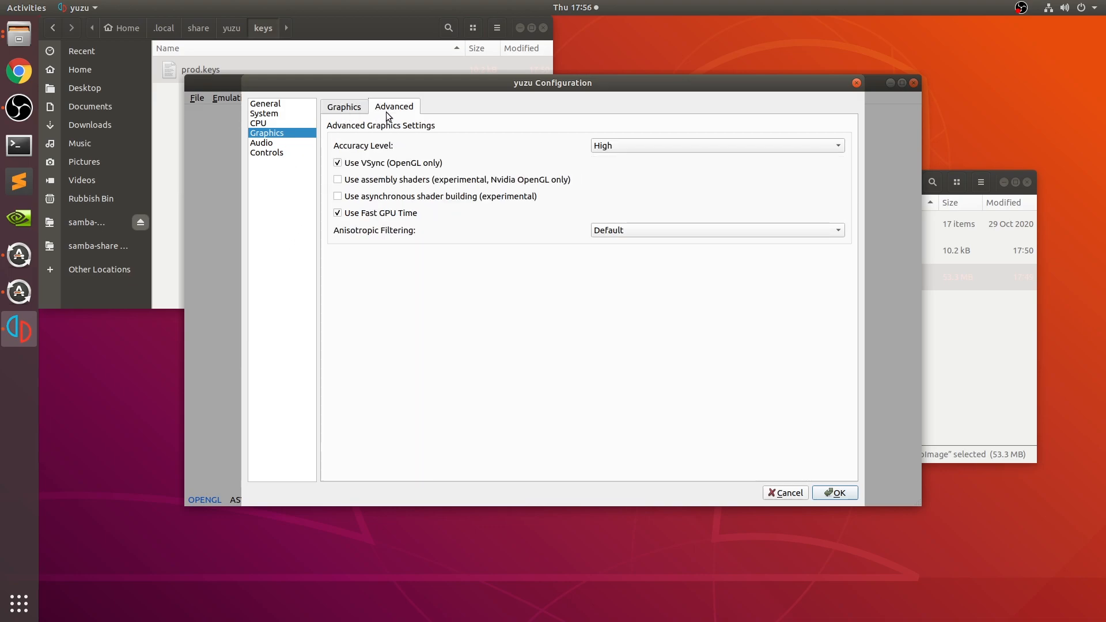
left_click(604, 145)
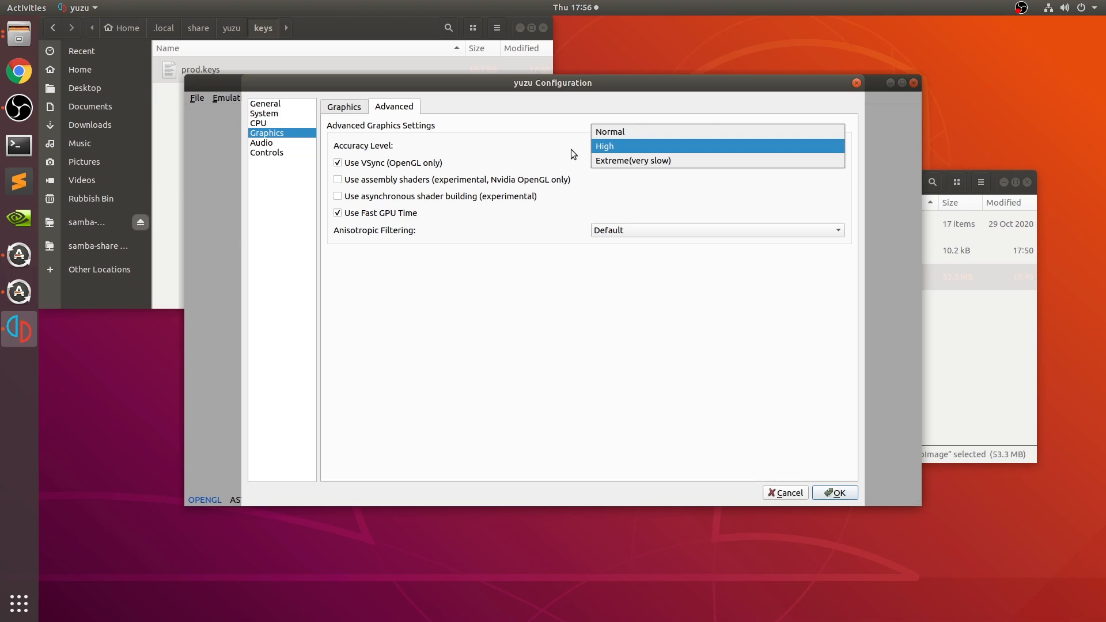
left_click(525, 149)
left_click(657, 231)
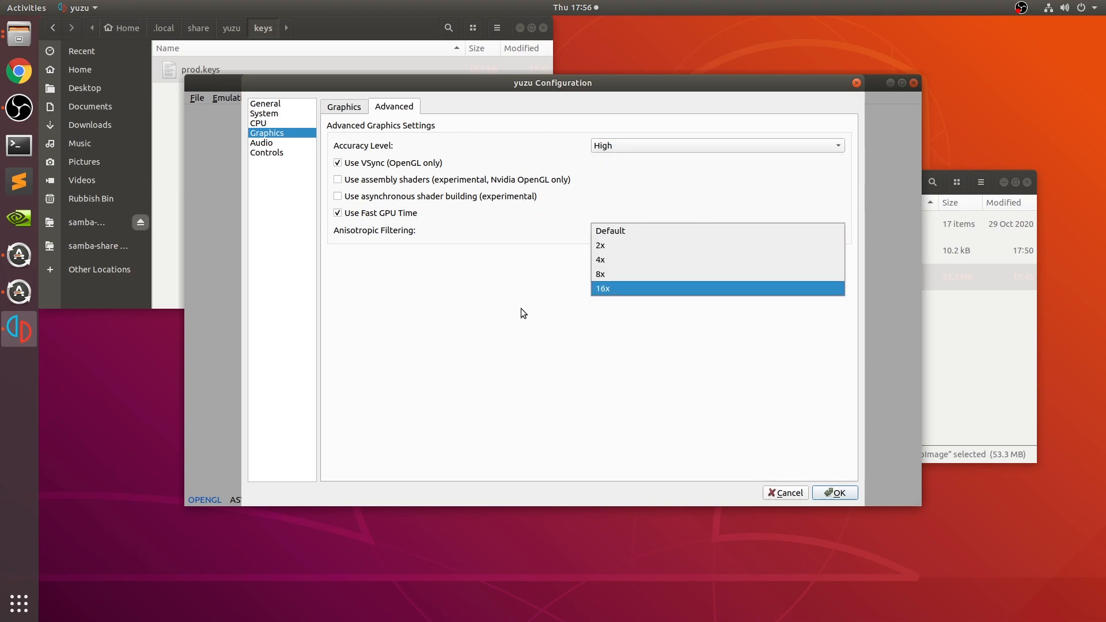
left_click(503, 294)
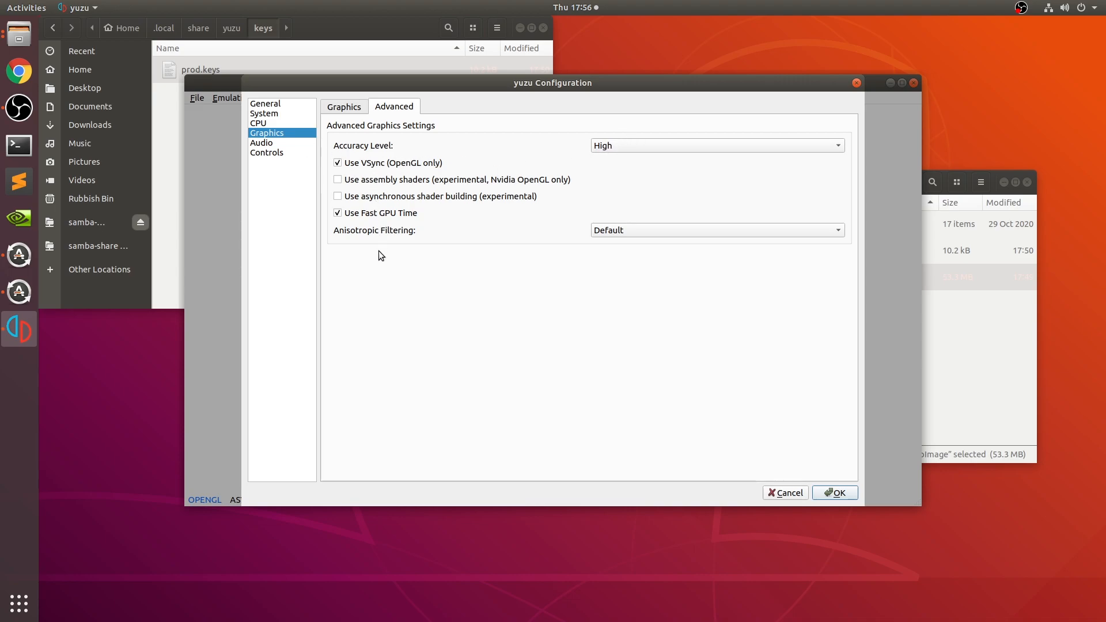
- Examine the audio settings and the Player 1 control bindings
left_click(285, 151)
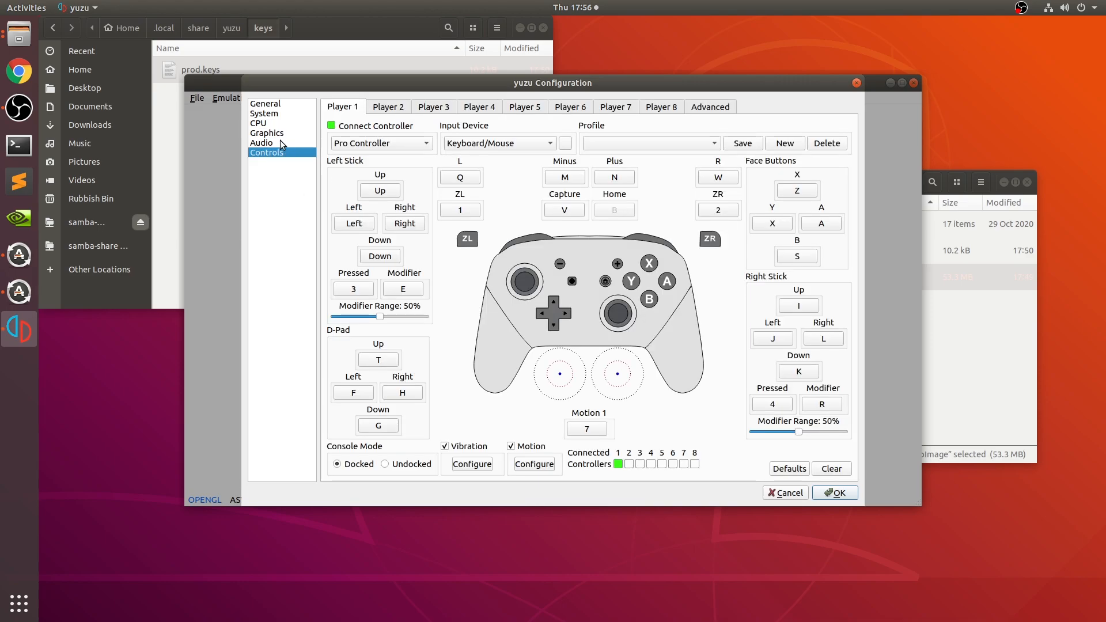
left_click(285, 144)
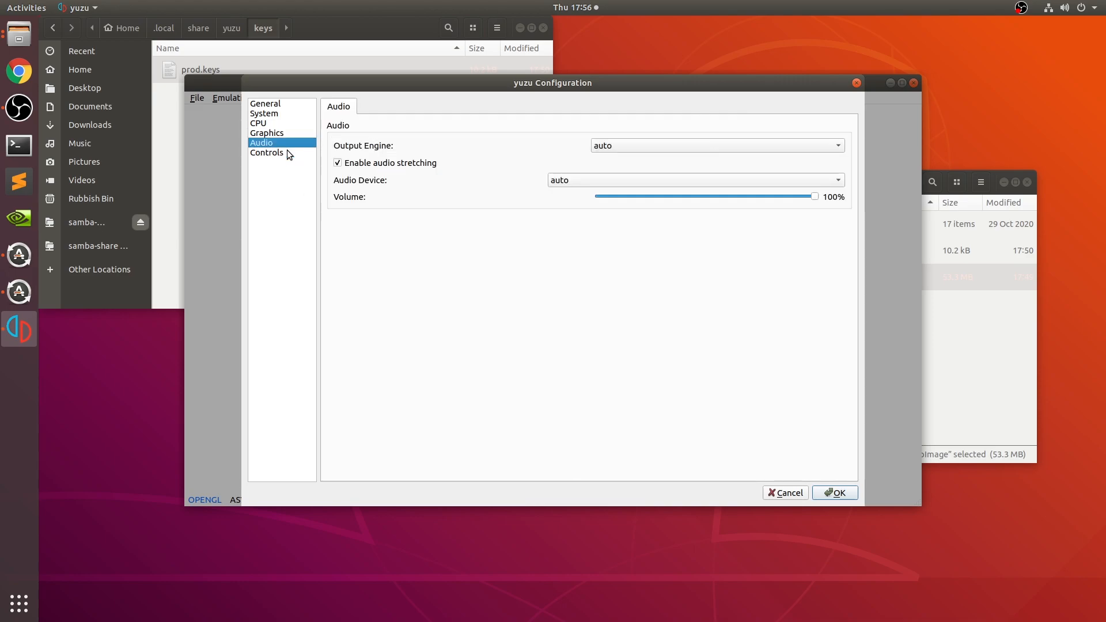
left_click(287, 152)
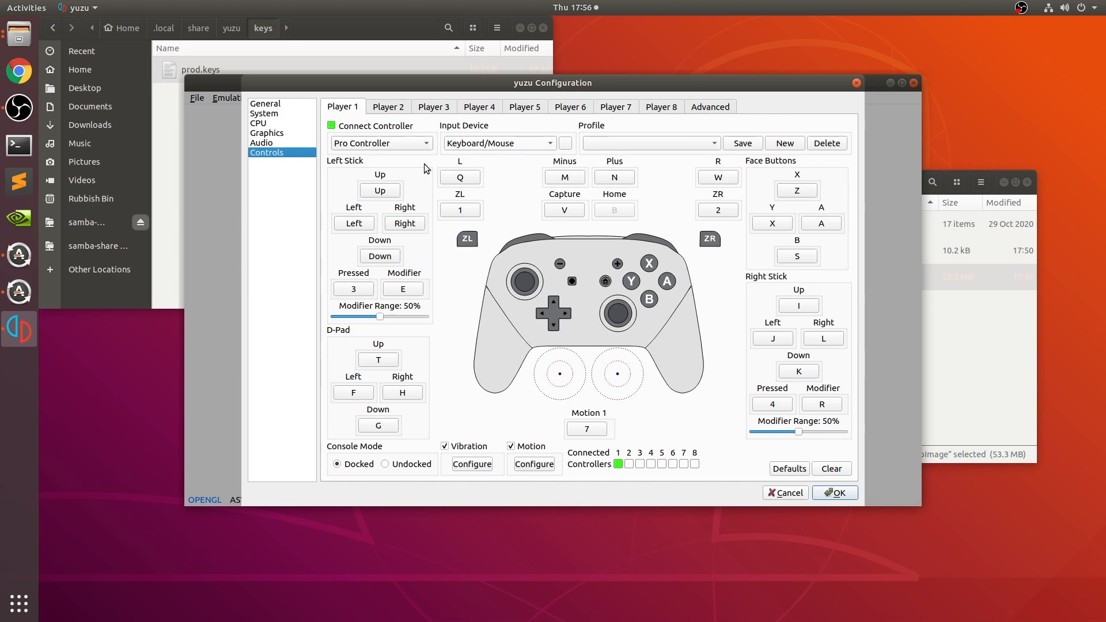
- Try connecting a controller for Player 2 in the control settings
left_click(382, 111)
left_click(331, 126)
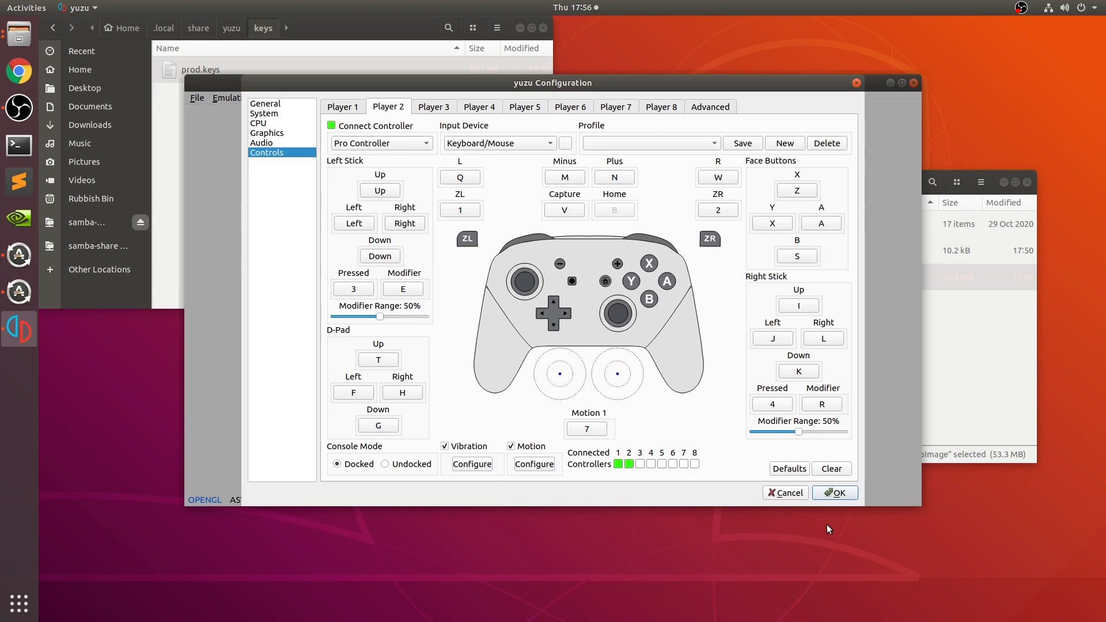
- Try Left Joycon, Handheld and GameCube Controller as Player 1's controller type, and set it back to Pro Controller
left_click(340, 111)
left_click(364, 145)
left_click(374, 154)
left_click(367, 147)
left_click(365, 166)
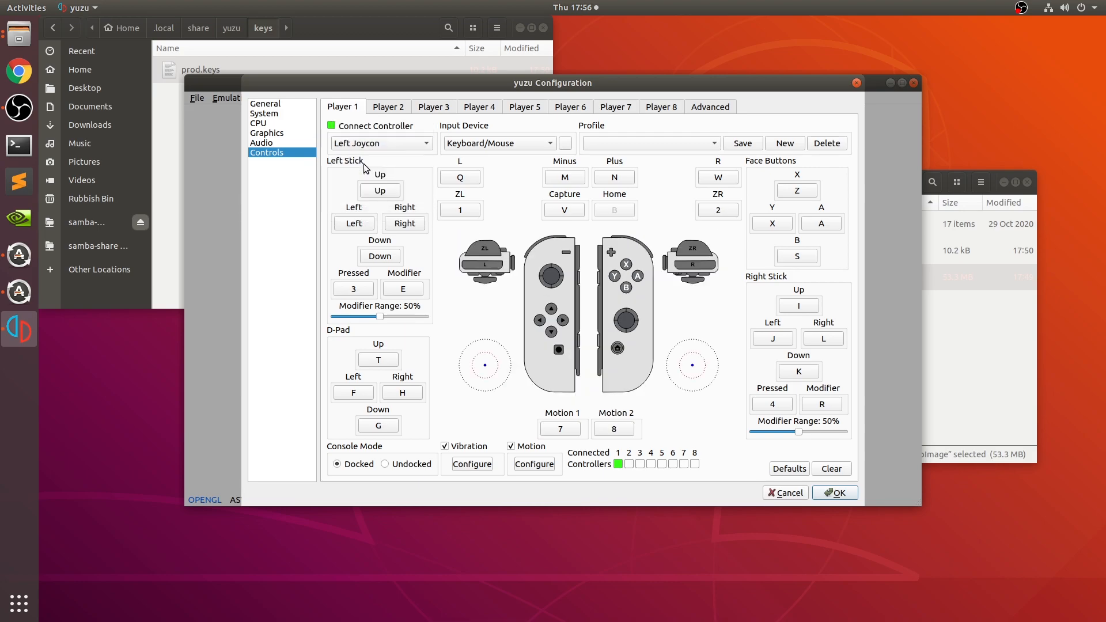
left_click(369, 143)
left_click(364, 171)
left_click(369, 144)
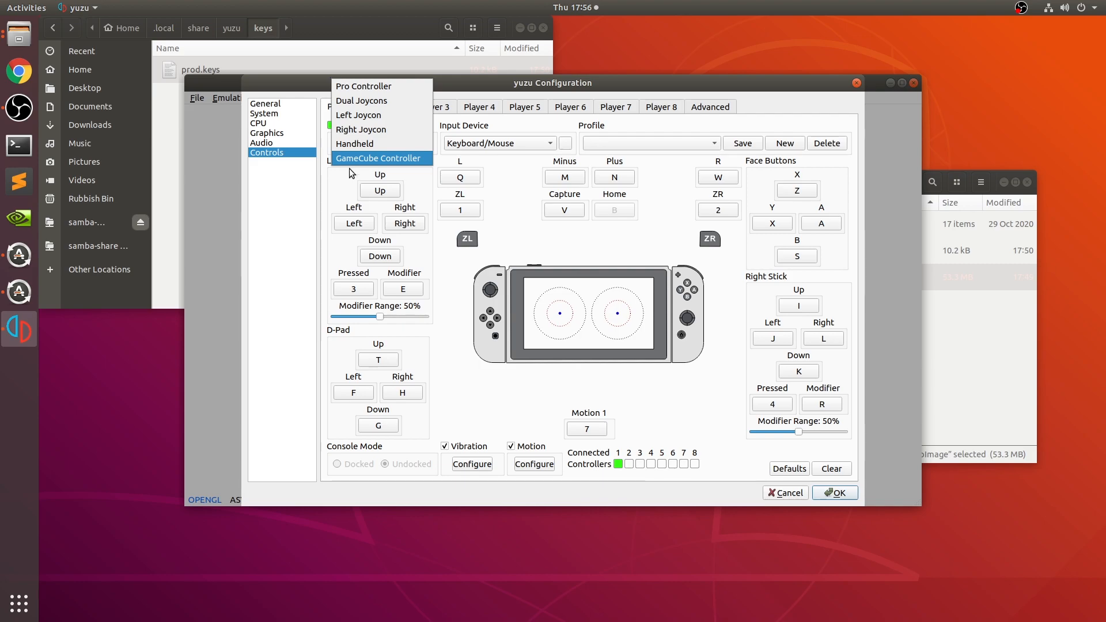
left_click(351, 161)
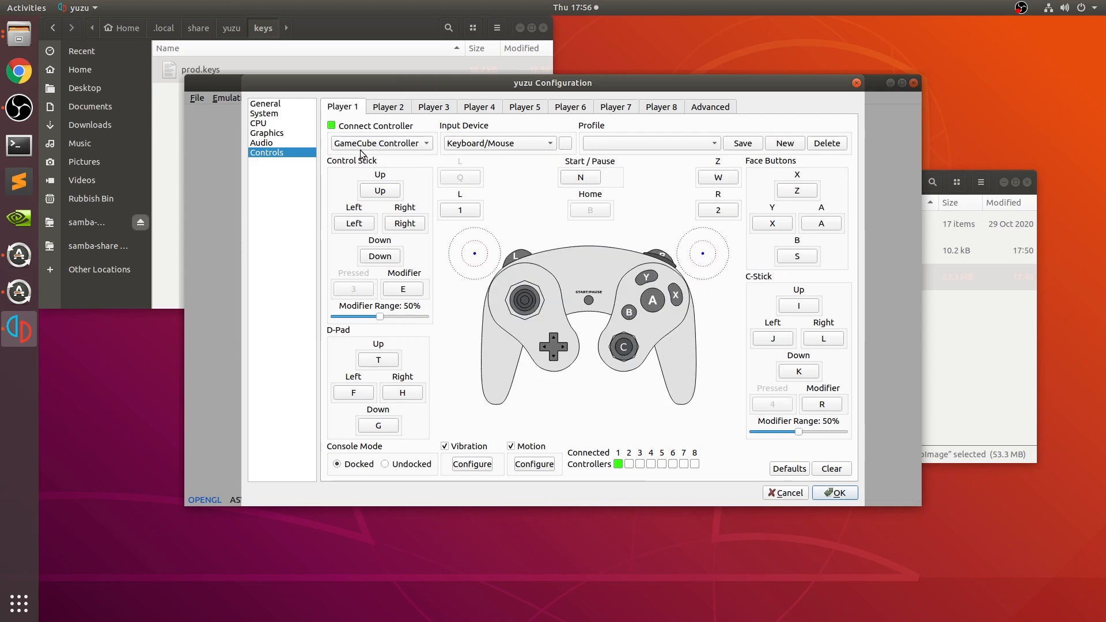
left_click(361, 147)
left_click(352, 73)
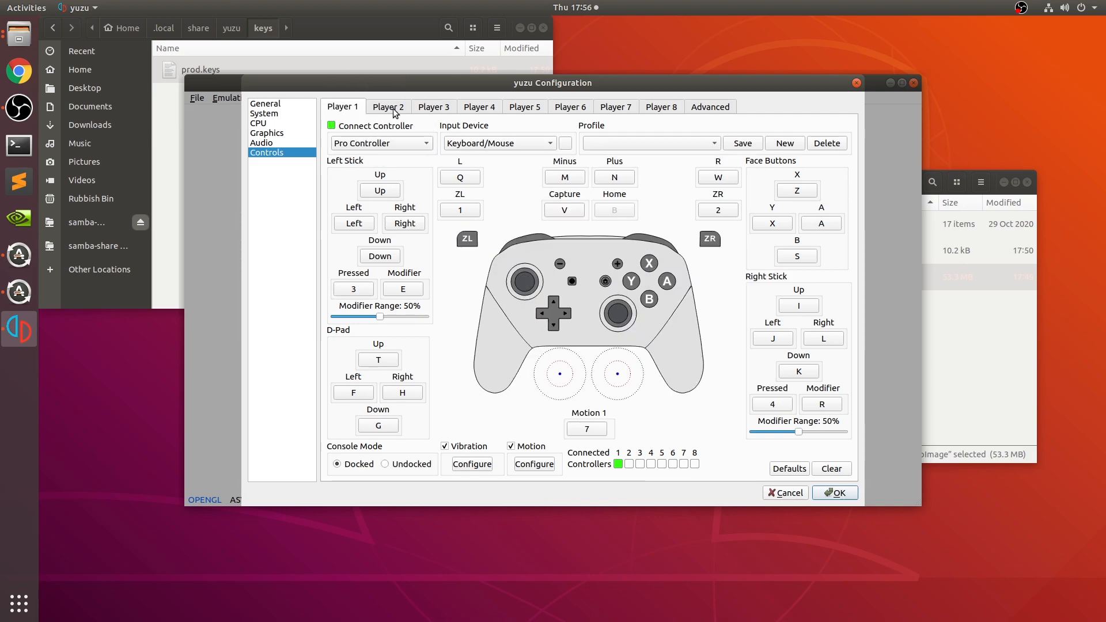
- Keep Keyboard/Mouse as Player 1's input device and map the left stick's up direction to Up
left_click(461, 145)
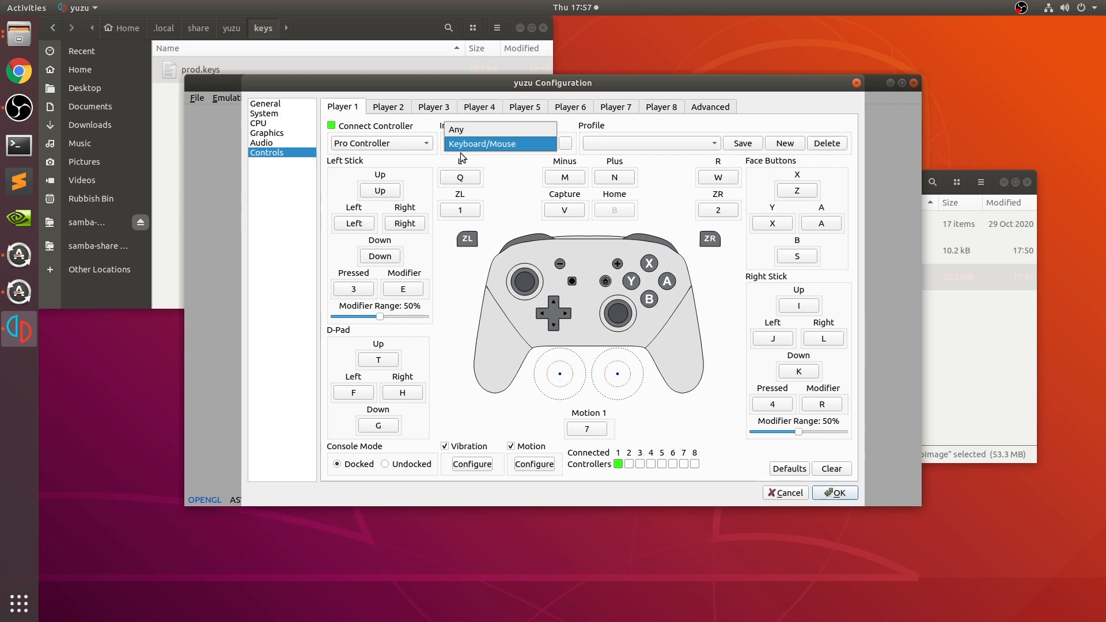
left_click(464, 147)
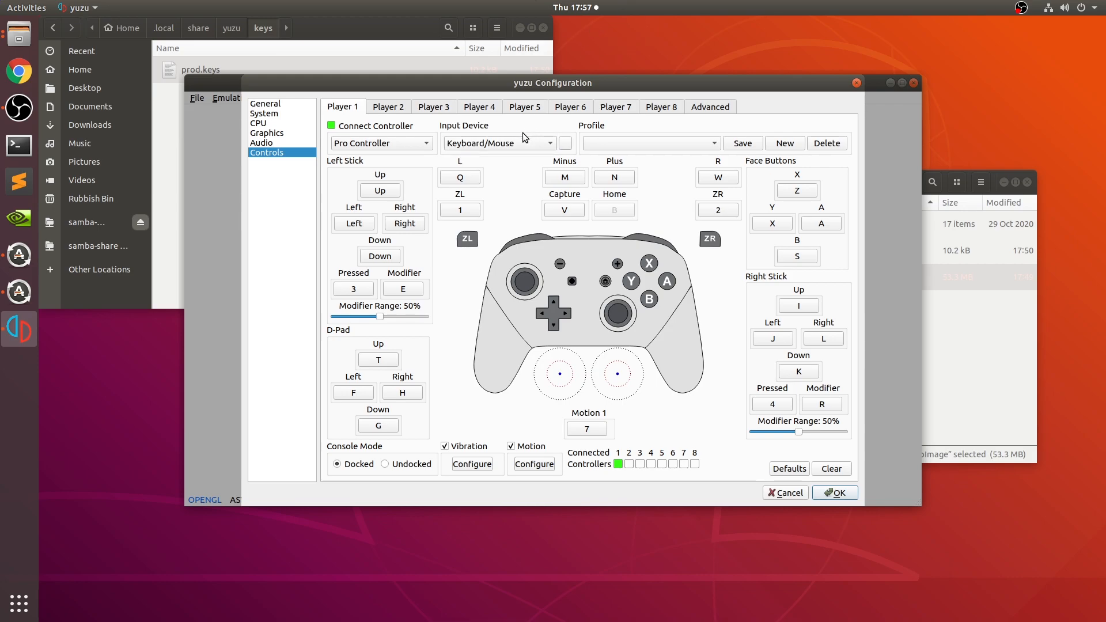
left_click(393, 191)
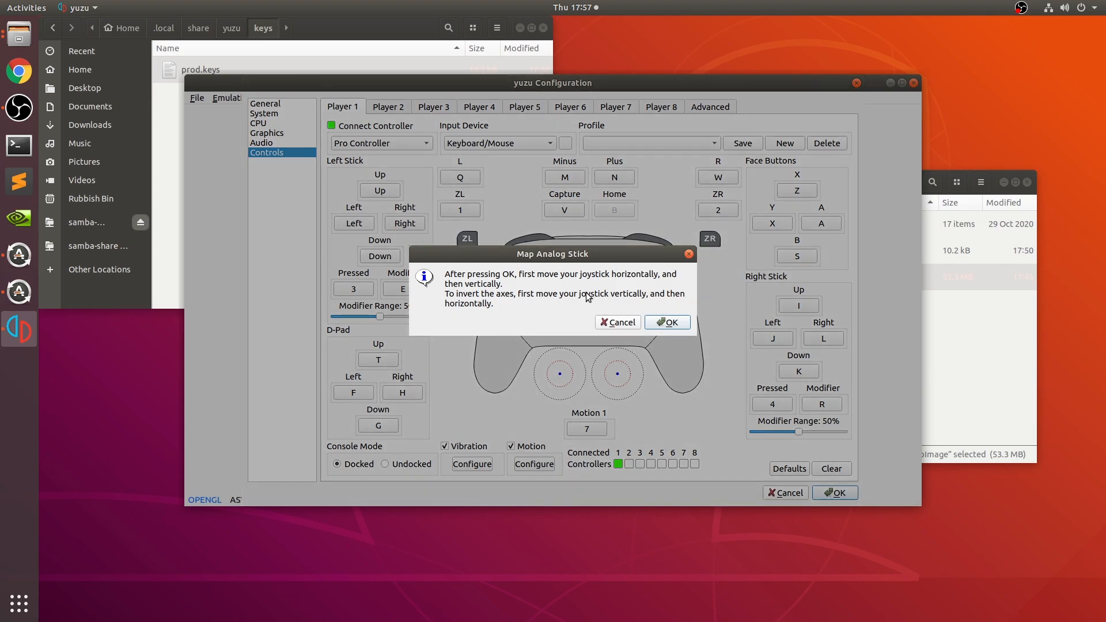
left_click(662, 324)
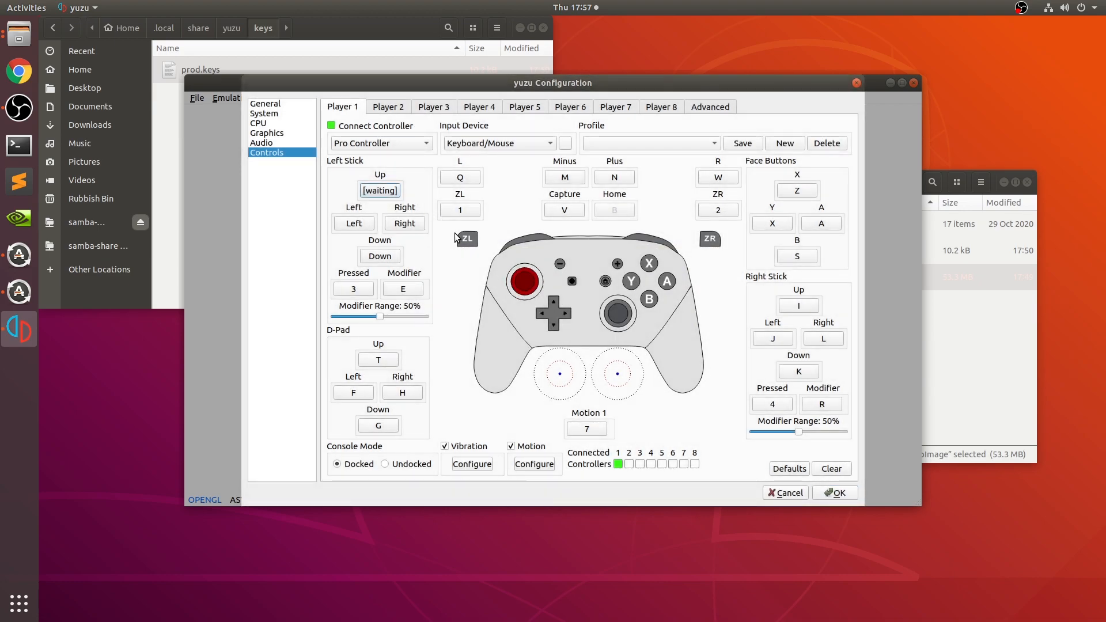
key("Up")
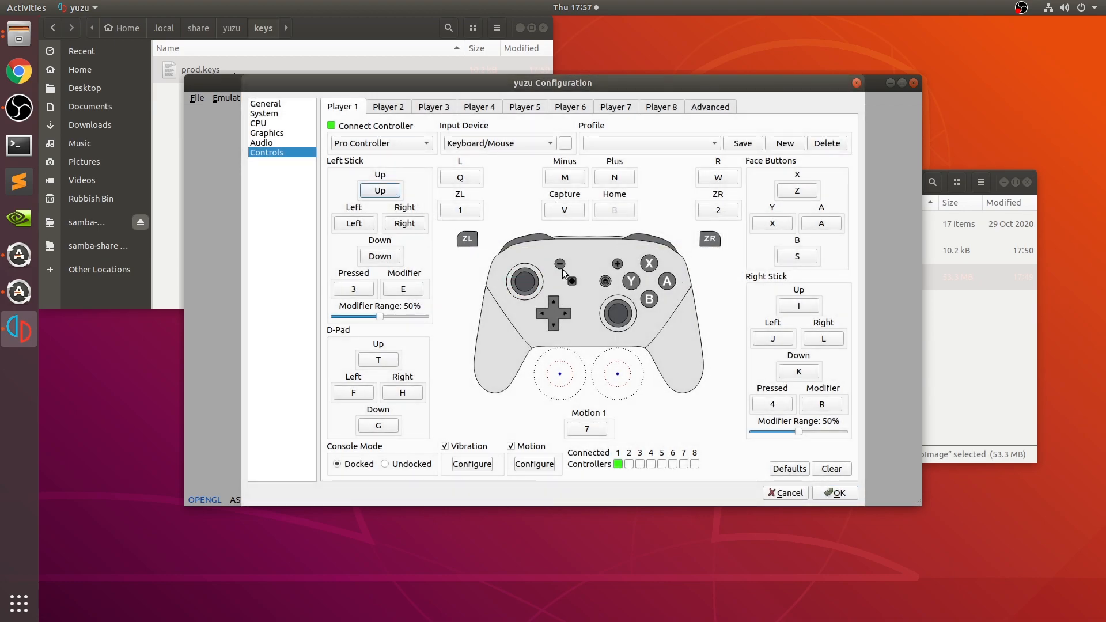
- Try mapping Player 1's left stick up direction to J, and map it back to Up
left_click(375, 194)
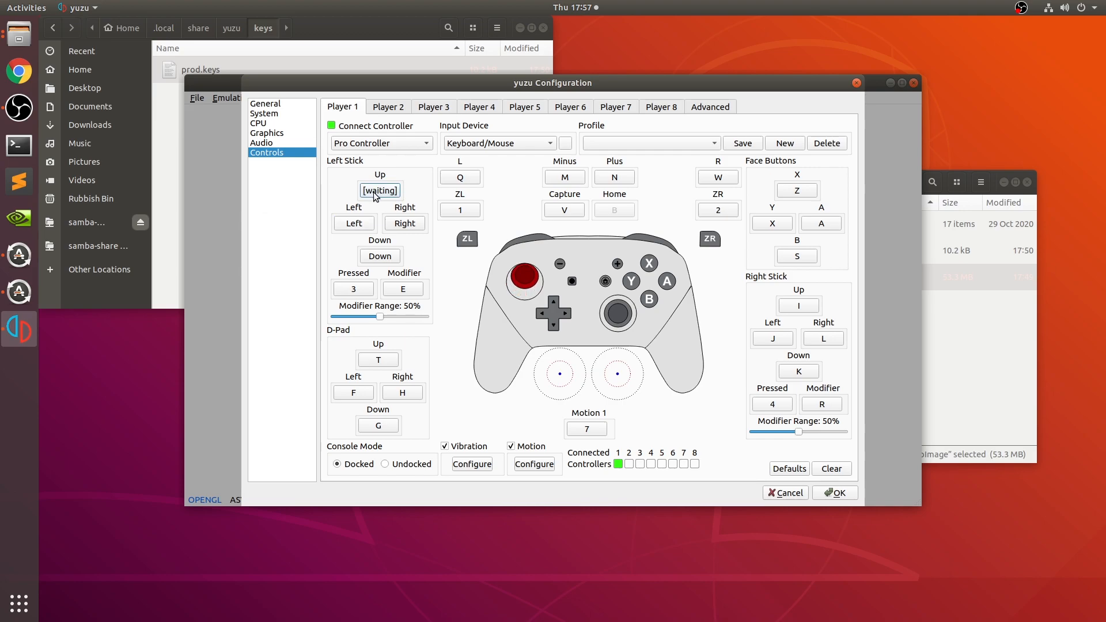
key("j")
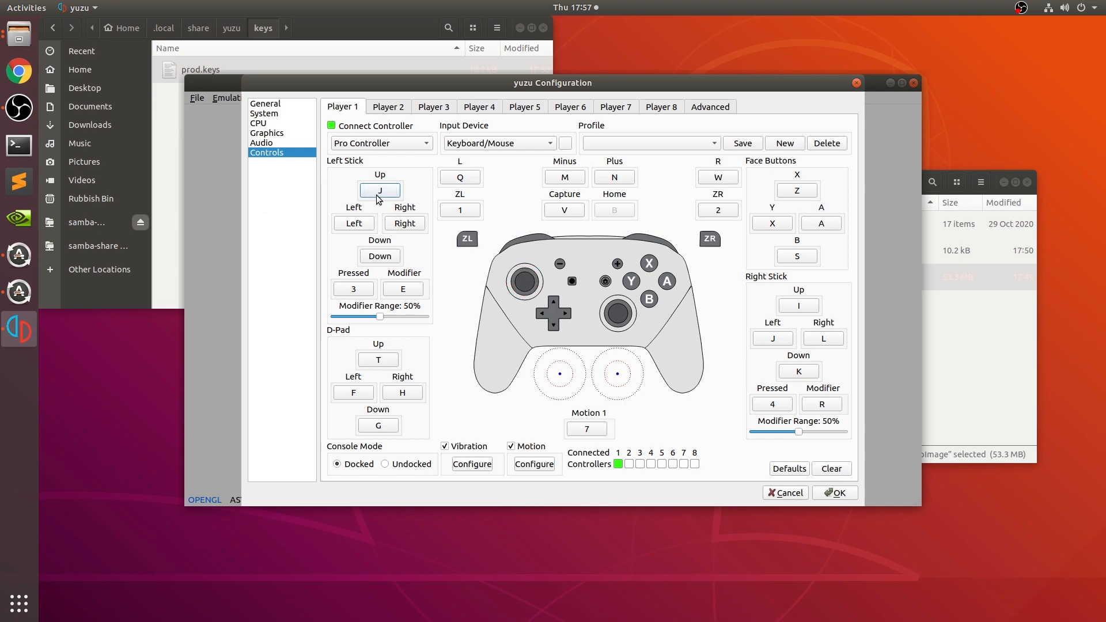
left_click(377, 196)
key("Up")
left_click(582, 432)
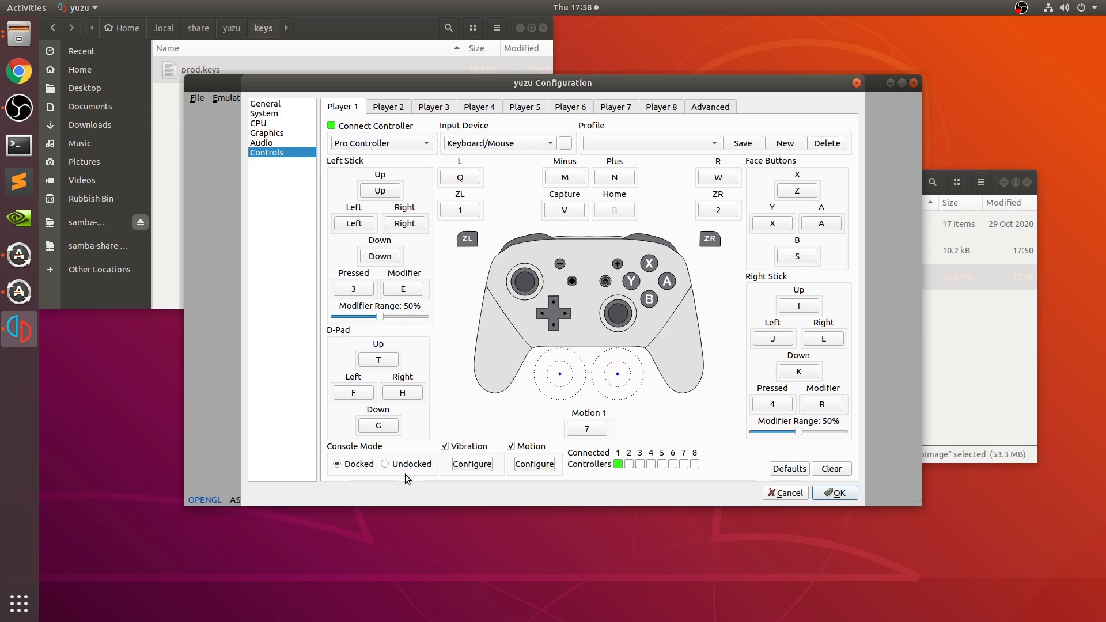
- Review the vibration settings and the motion and touch settings of the controls, leaving both dialogs without changes
left_click(469, 465)
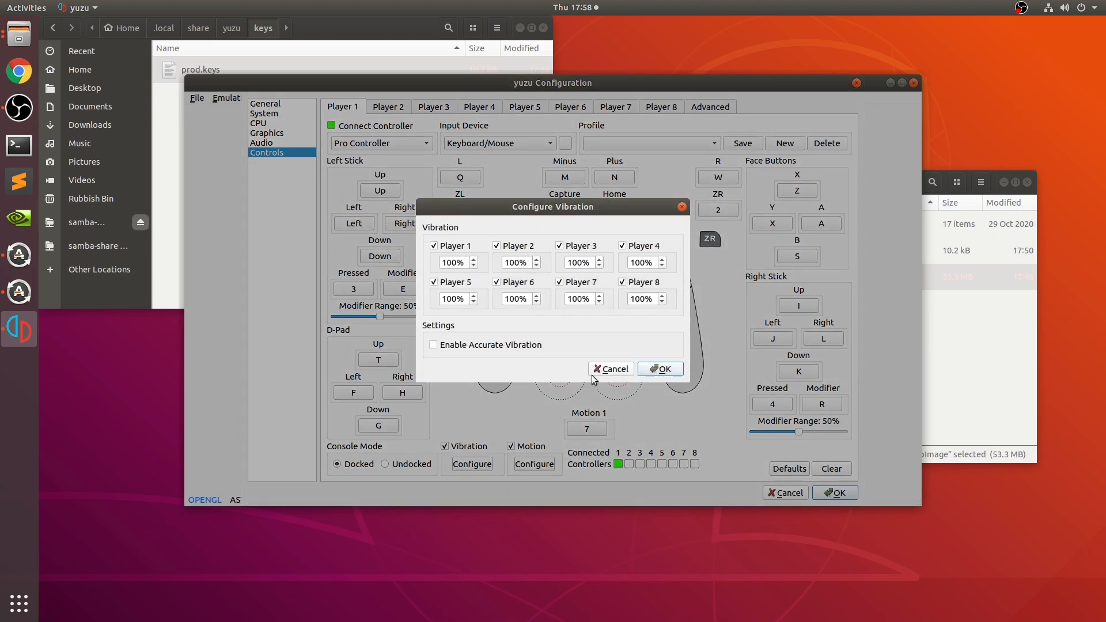
left_click(610, 369)
left_click(542, 466)
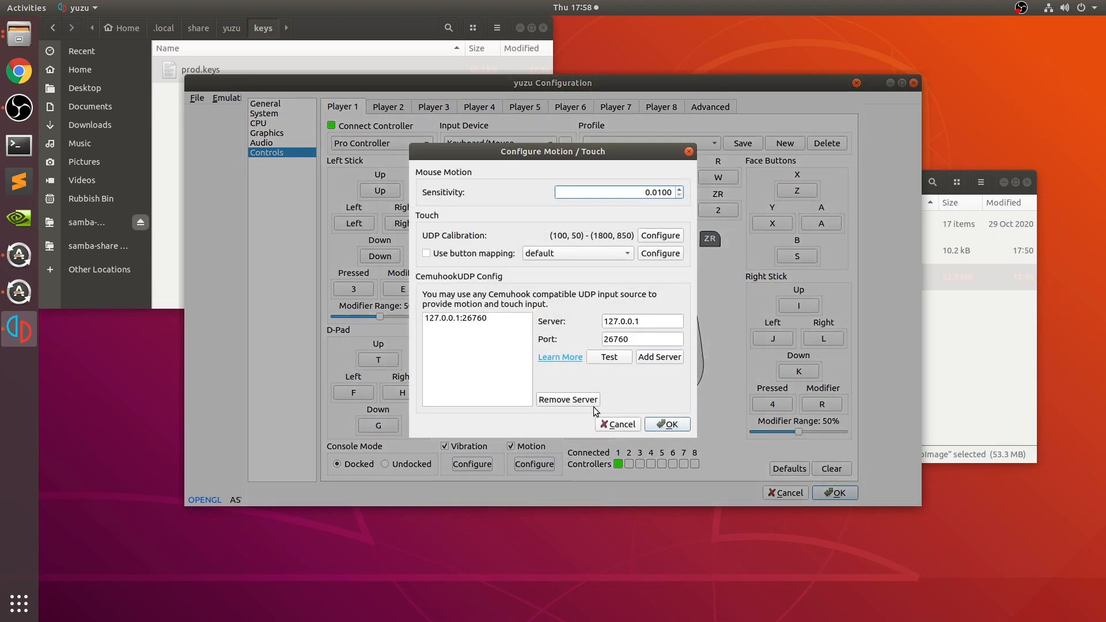
left_click(613, 429)
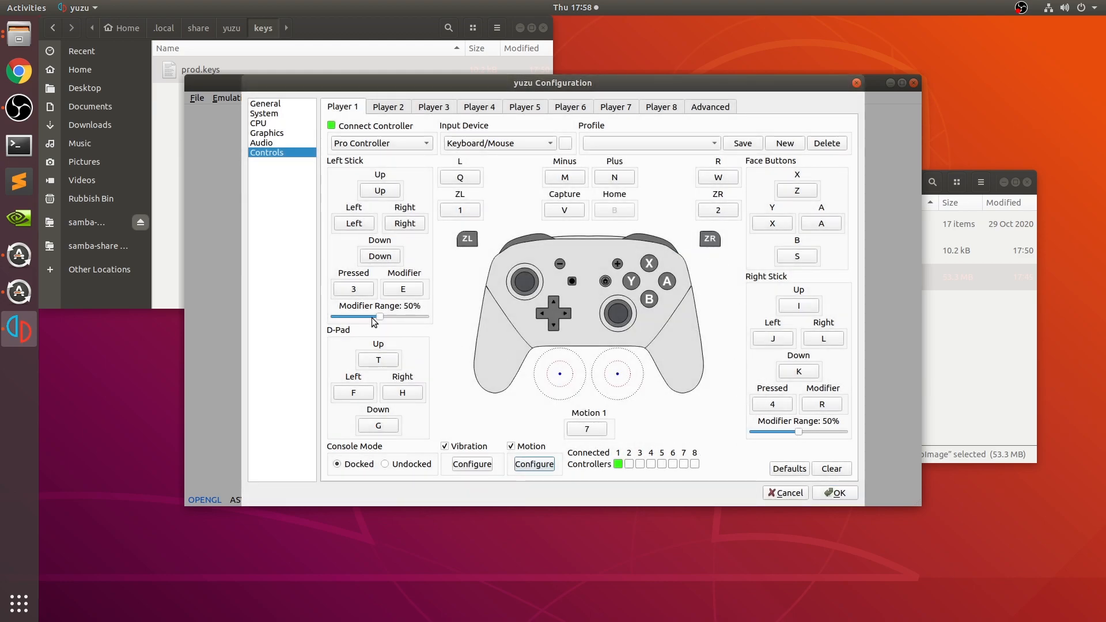
mouse_move(379, 317)
left_mouse_down()
mouse_move(347, 310)
mouse_move(396, 328)
left_mouse_up()
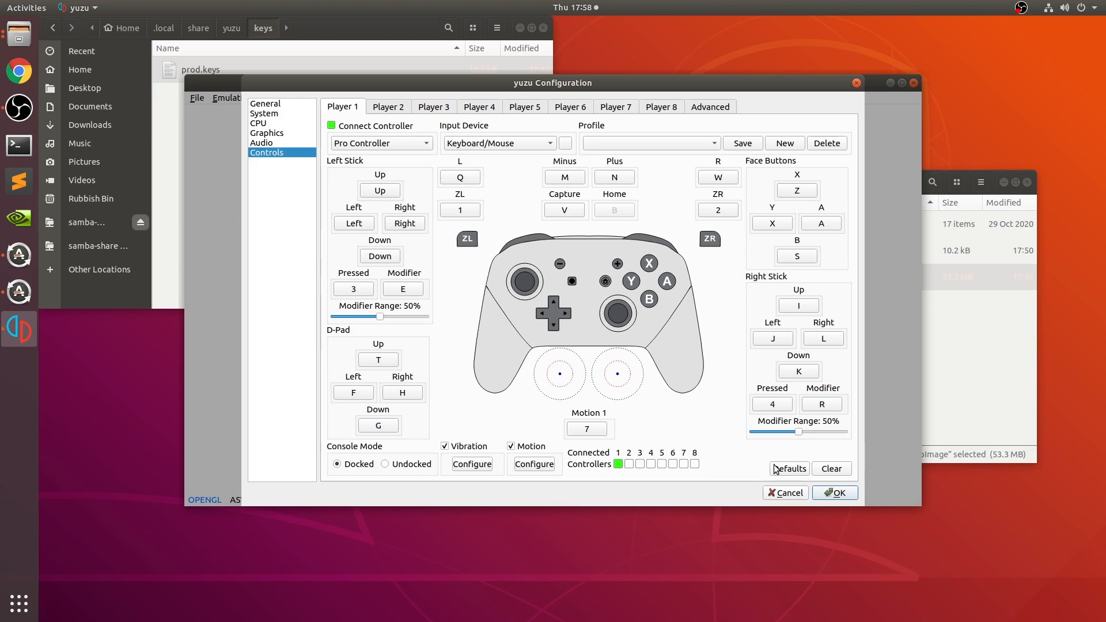
- Create and save a Player 1 input profile named Controller, and apply the configuration
left_click(791, 145)
type("Controller")
key("Return")
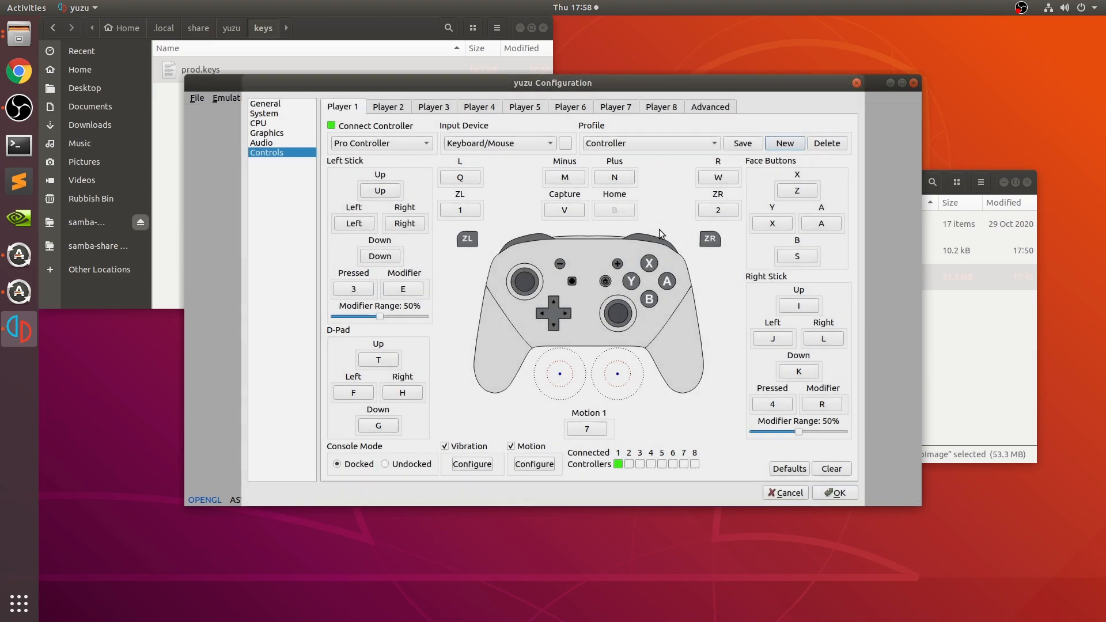
left_click(741, 146)
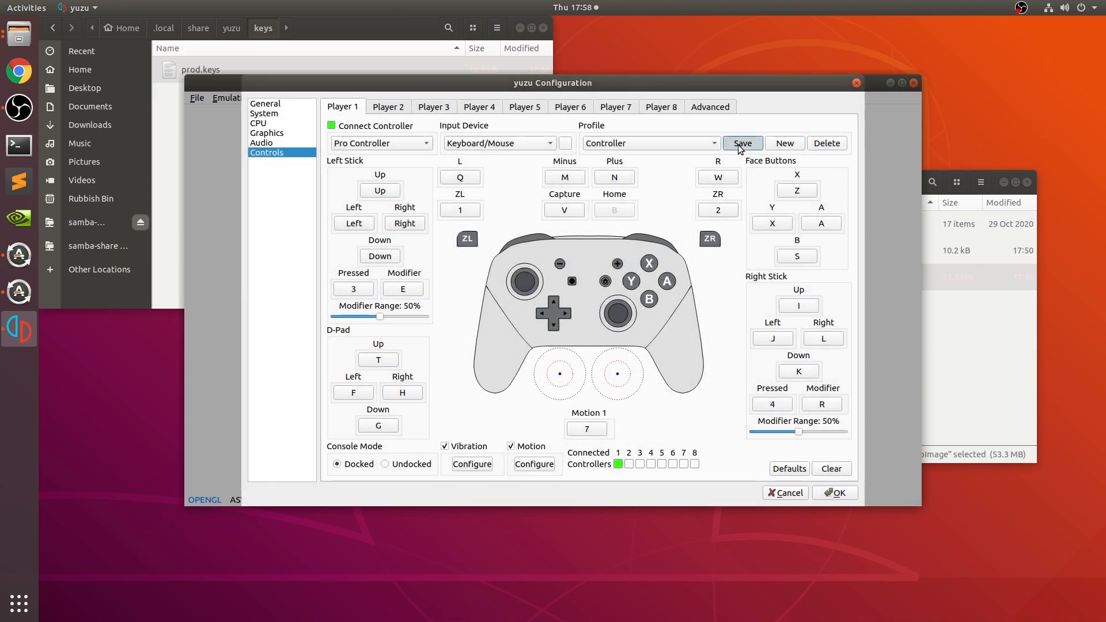
left_click(714, 145)
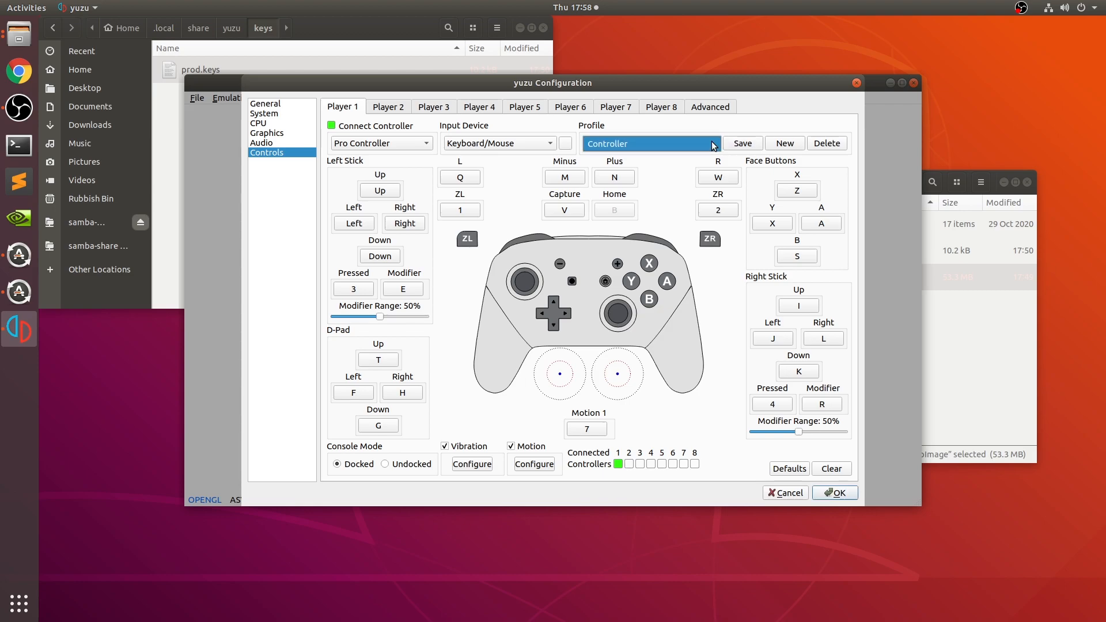
left_click(695, 176)
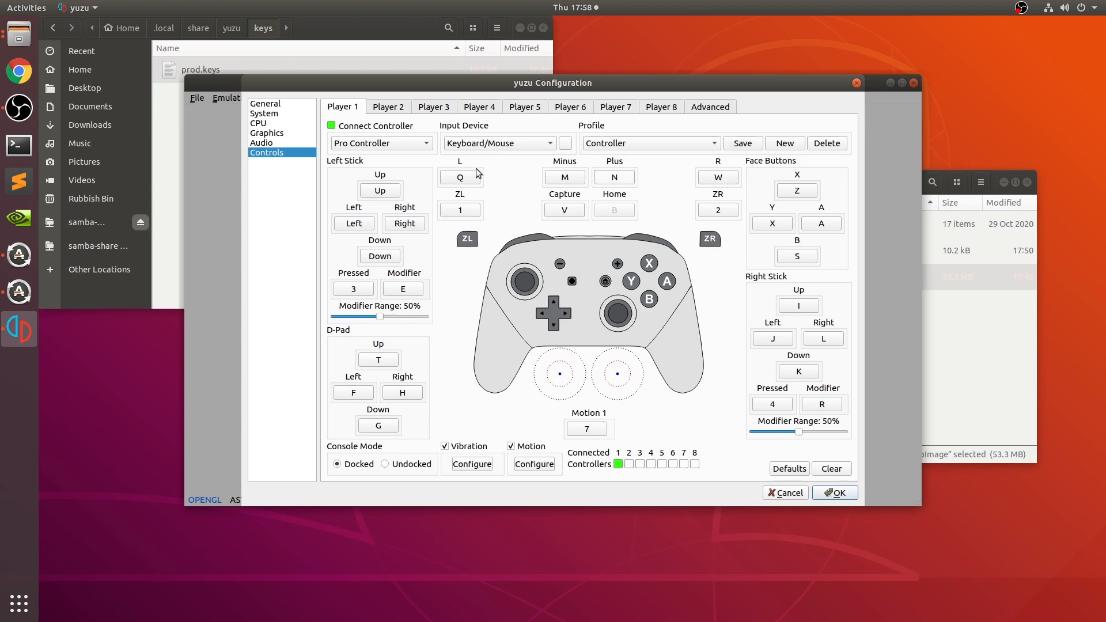
left_click(836, 492)
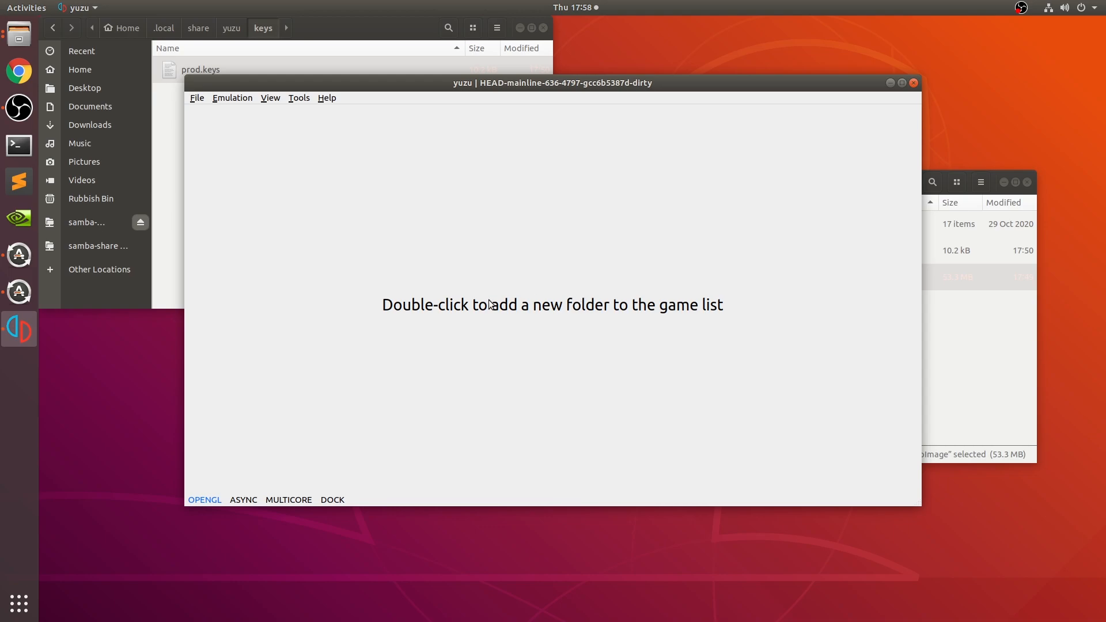
double_click(639, 305)
left_click(343, 252)
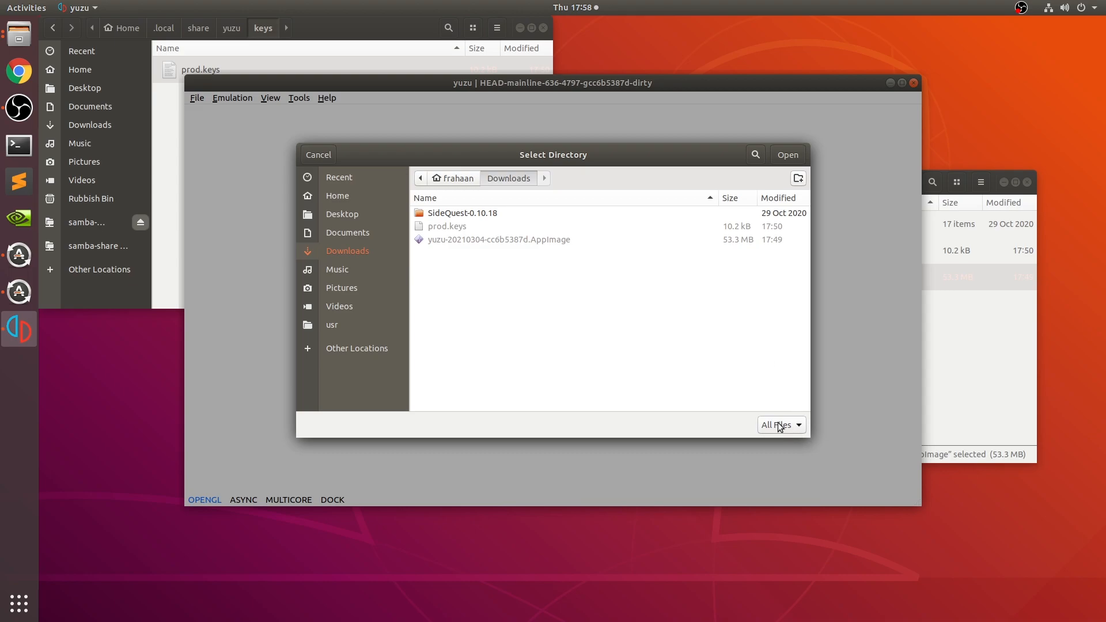
mouse_move(787, 164)
left_mouse_down()
mouse_move(691, 228)
mouse_move(768, 130)
mouse_move(769, 173)
left_mouse_up()
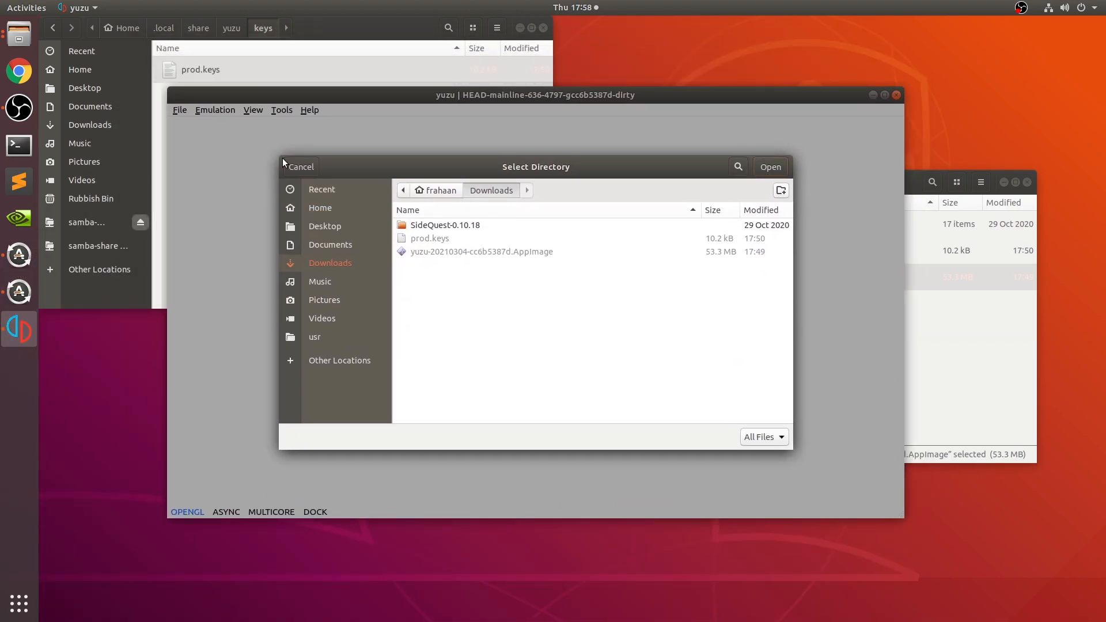
left_click(300, 166)
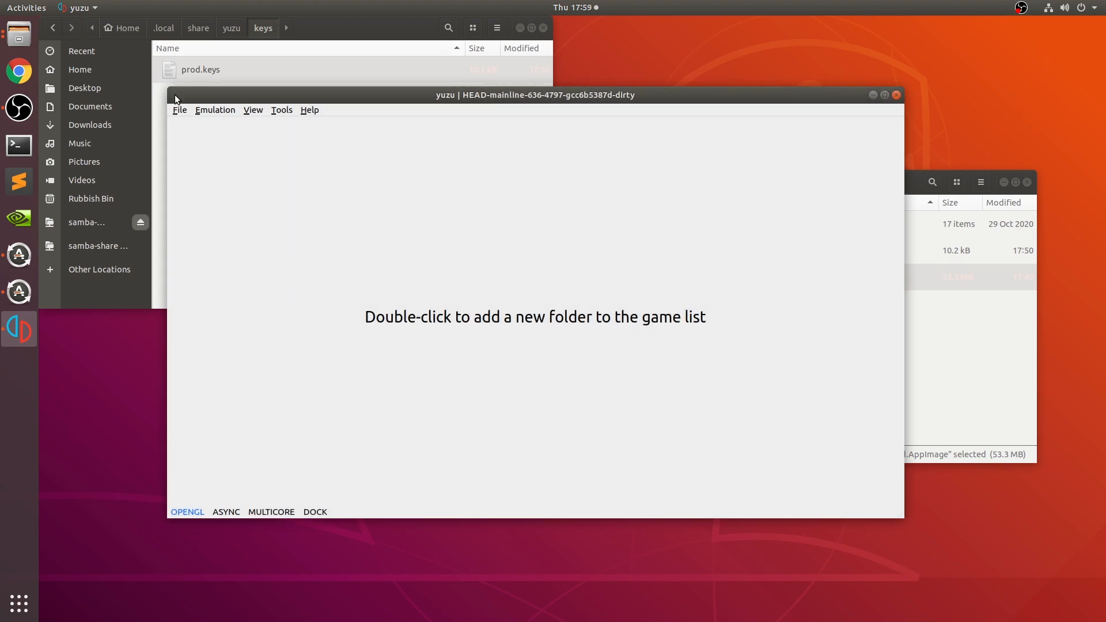
- Load the game file New Super Mario Bros U Deluxe.nsp from the Desktop folder
left_click(181, 109)
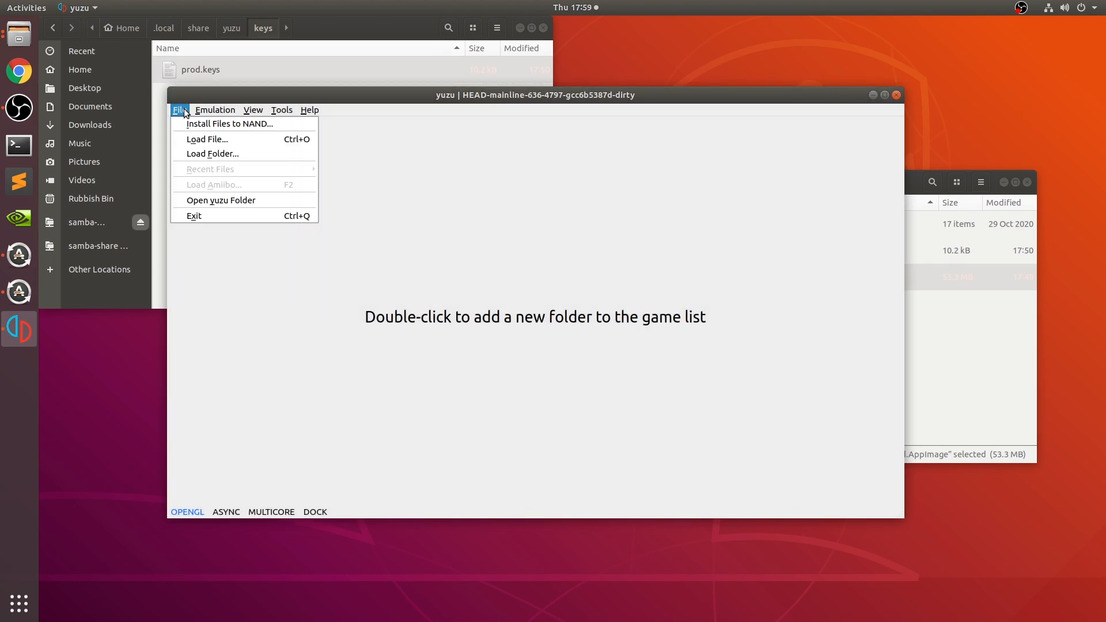
left_click(208, 140)
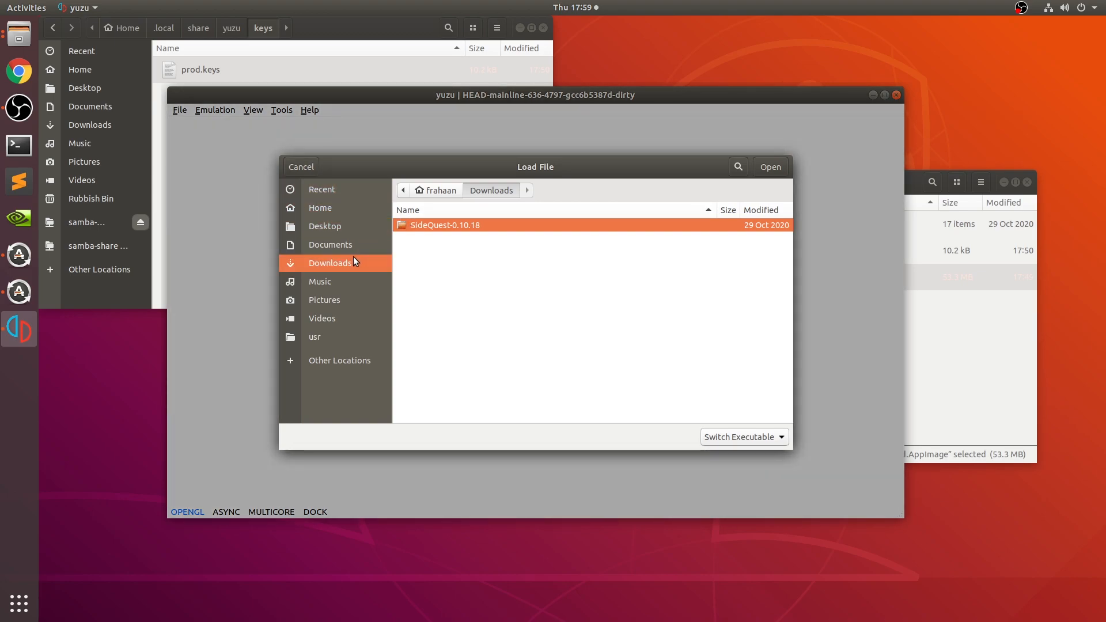
left_click(352, 231)
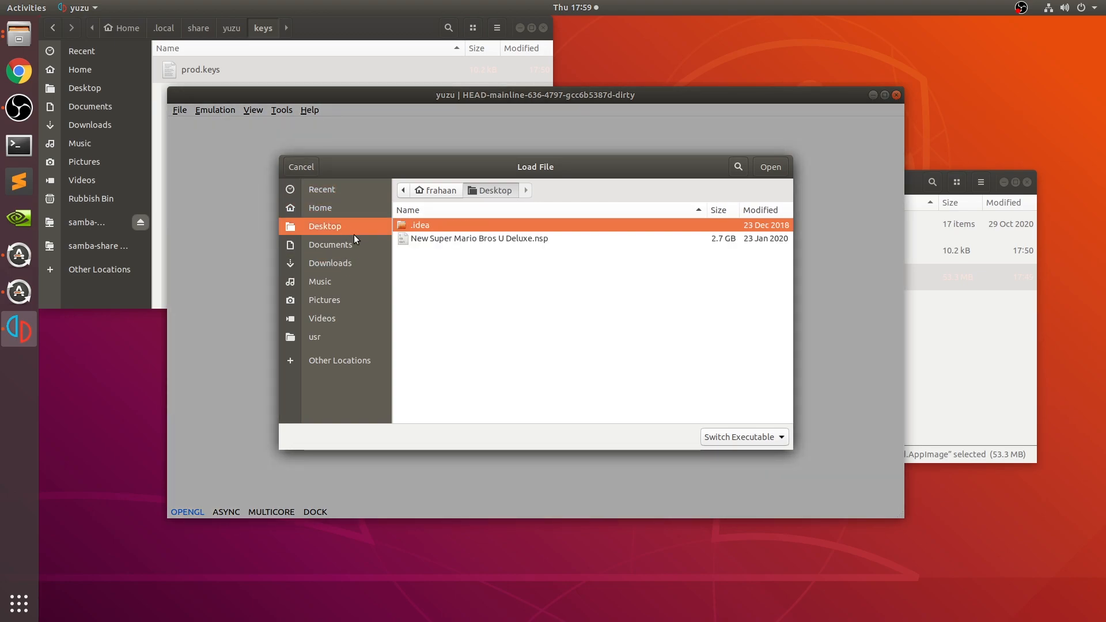
left_click(437, 242)
double_click(438, 240)
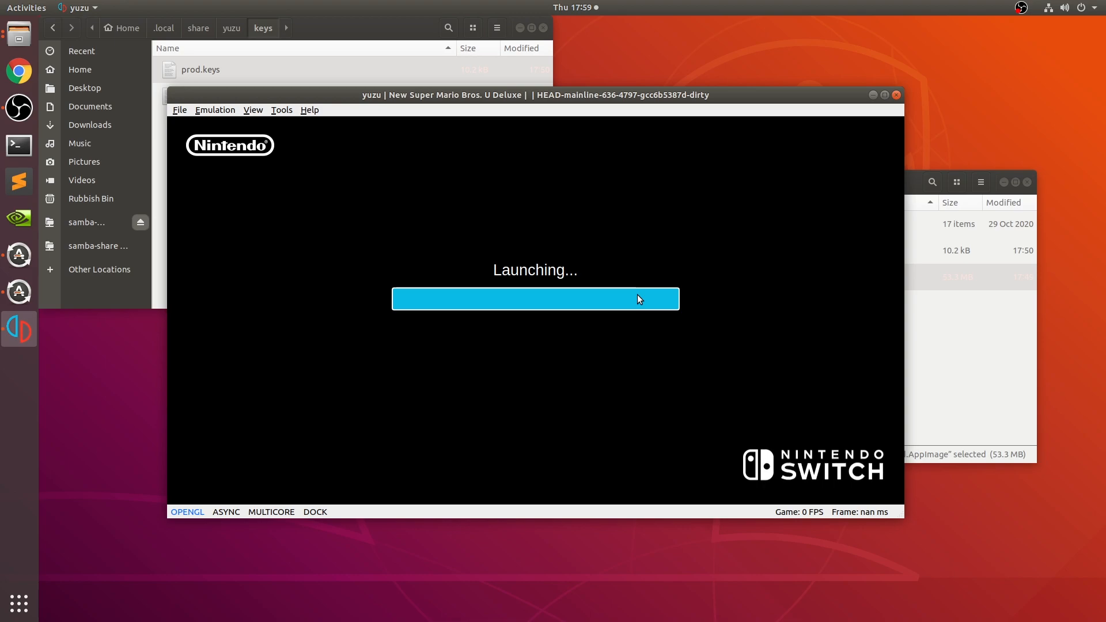
left_click(313, 513)
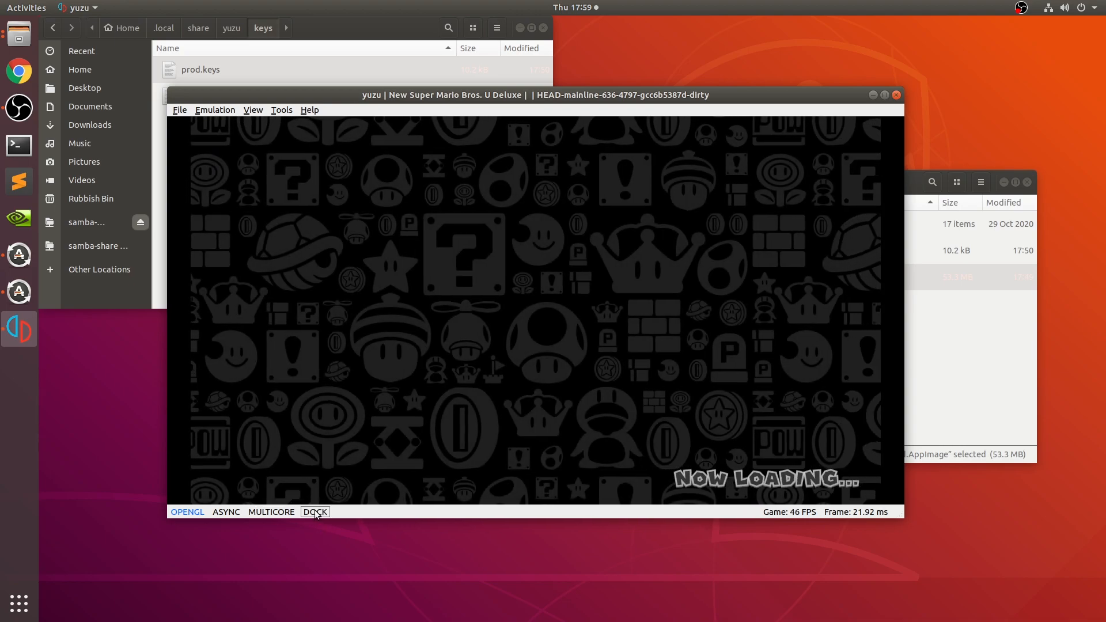
left_click(314, 510)
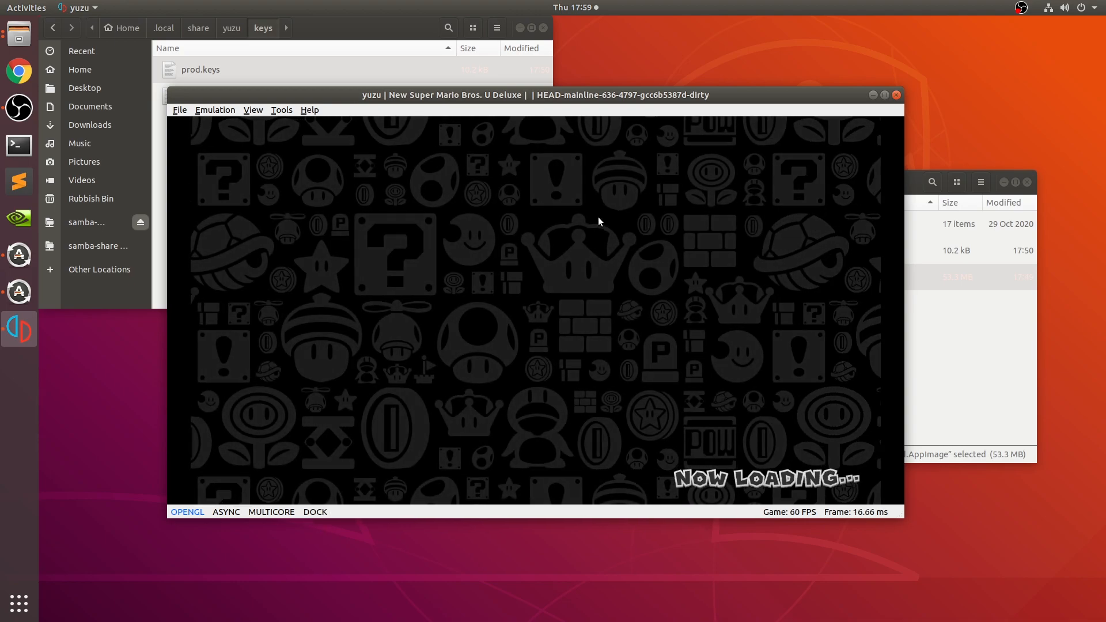
left_click(276, 109)
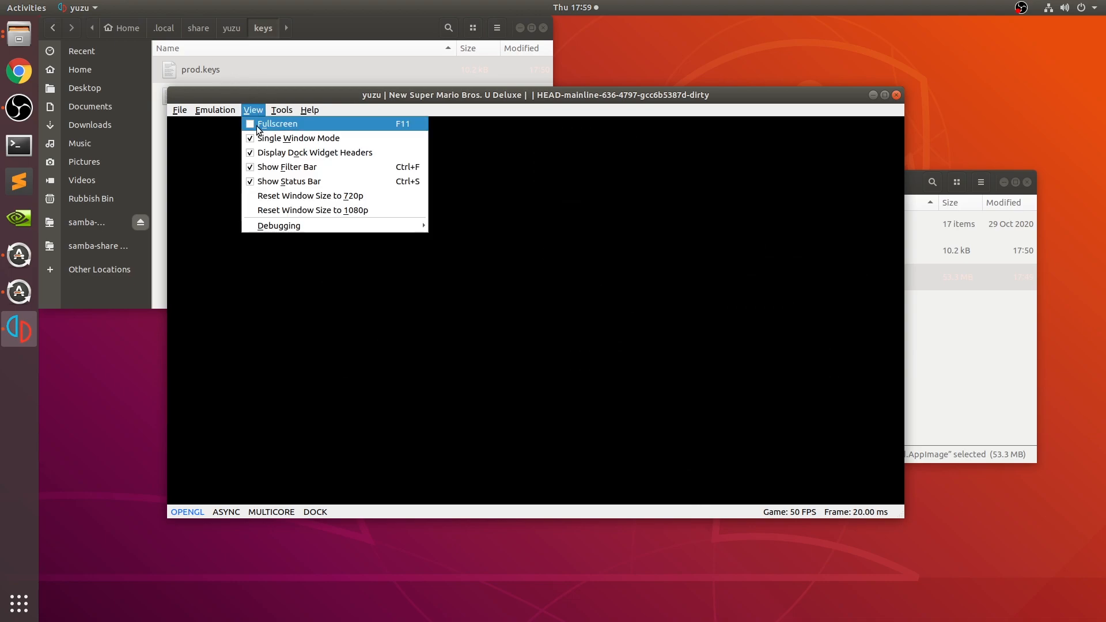
left_click(642, 223)
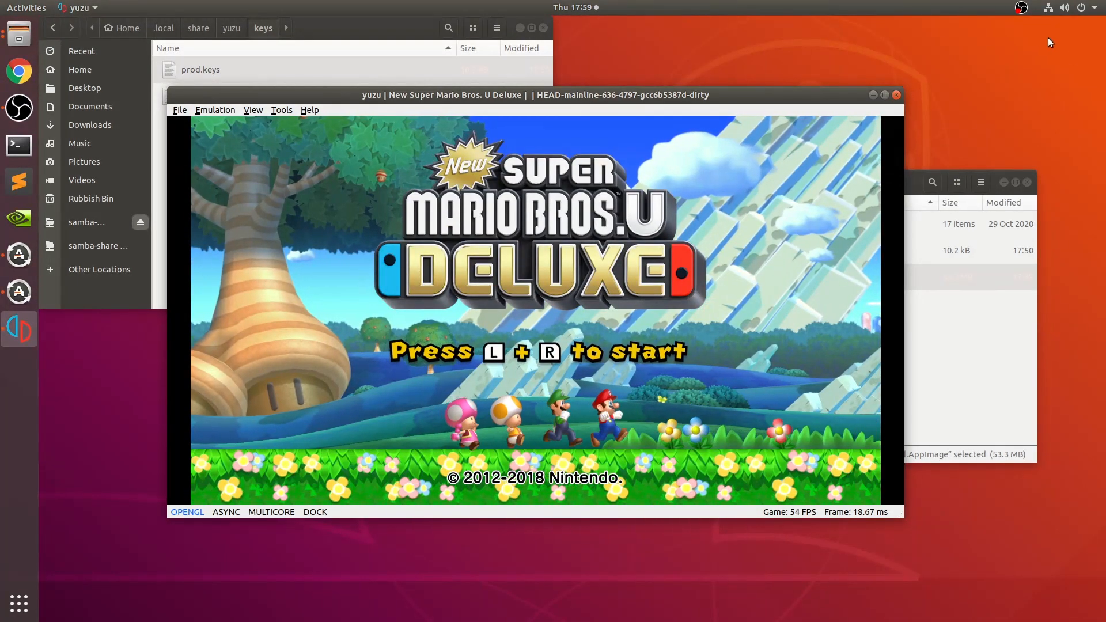
left_click(180, 110)
mouse_move(215, 110)
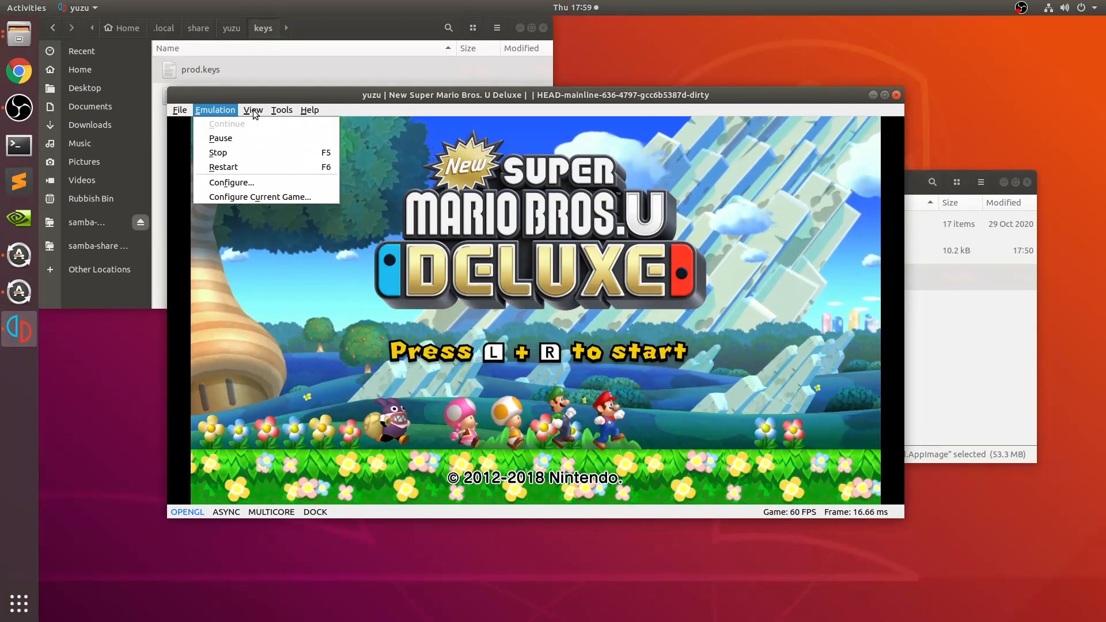
mouse_move(253, 112)
left_click(714, 232)
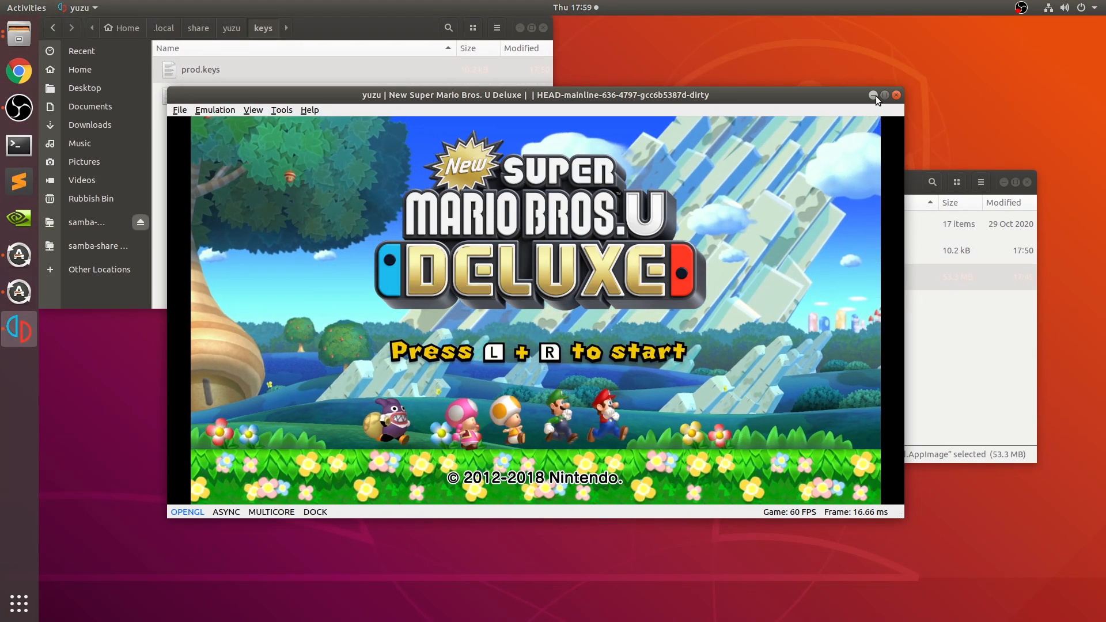
- Minimize the game window, search the web for yuzu in Chrome, and open the yuzu site's Game Compatibility List
left_click(874, 95)
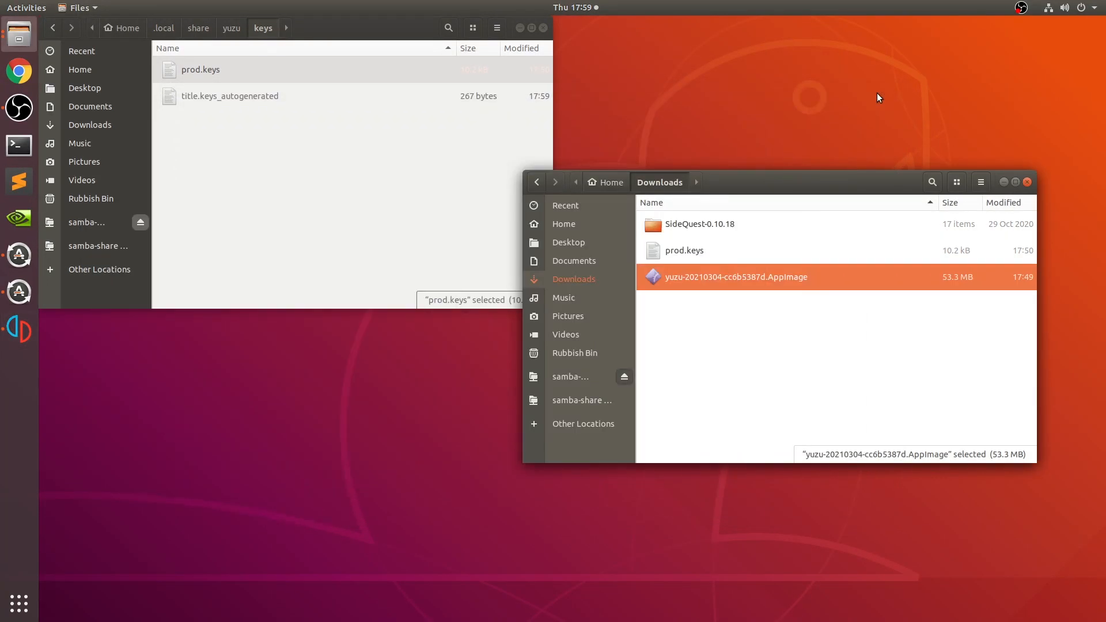
left_click(19, 71)
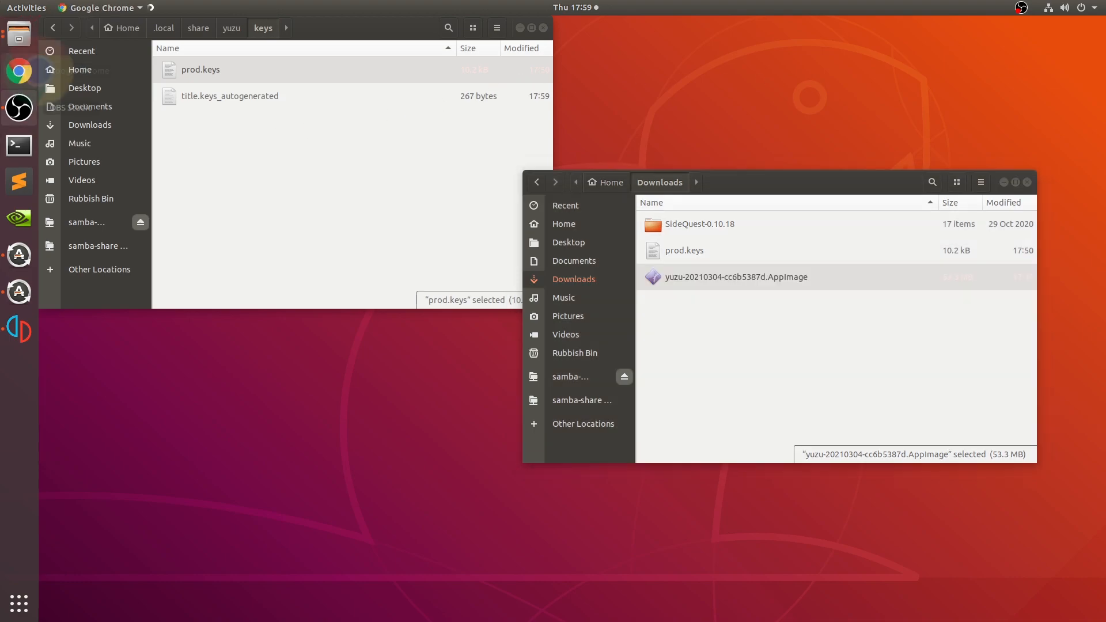
type("yuzu")
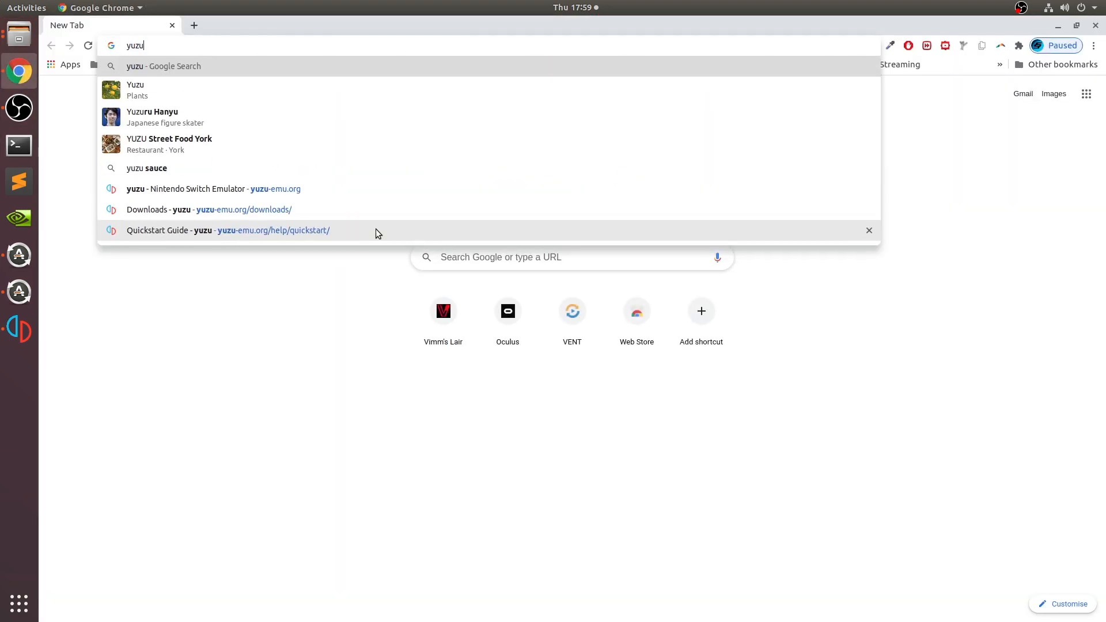
key("Return")
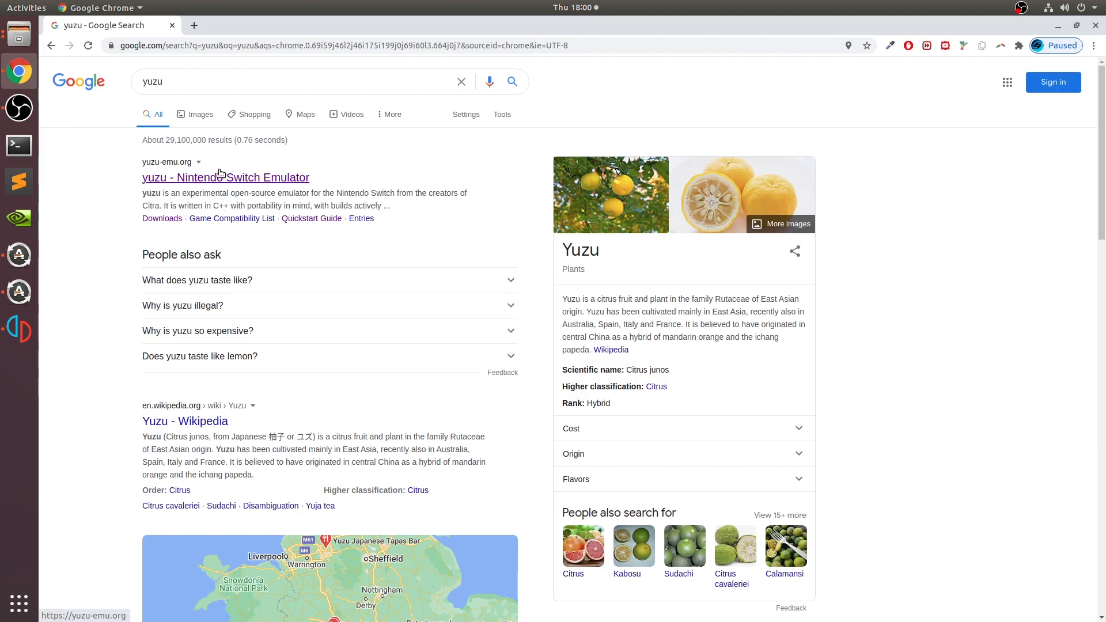
left_click(220, 176)
left_click(521, 69)
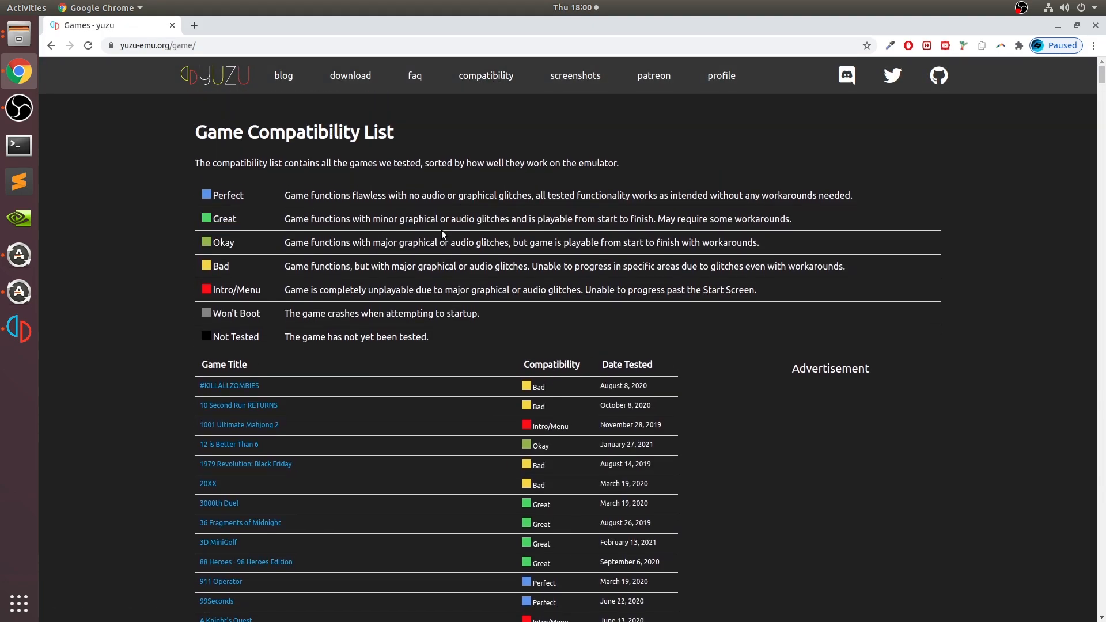
- Read the definitions of the compatibility ratings from Perfect to Not Tested
left_click_drag(212, 194, 311, 200)
left_click_drag(291, 239, 295, 245)
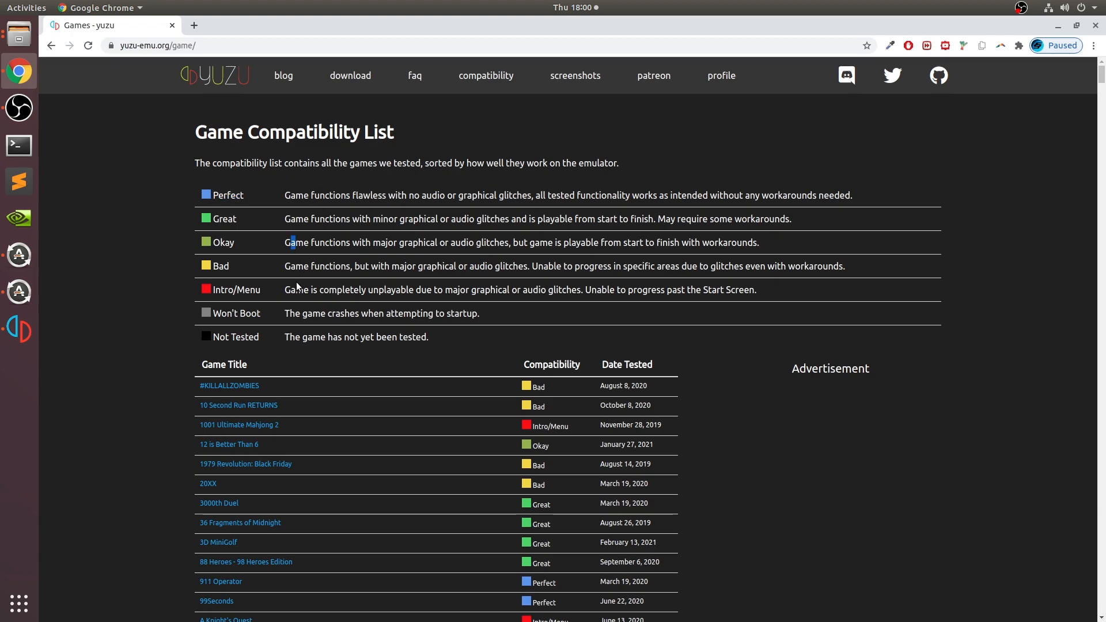
left_click_drag(287, 289, 212, 265)
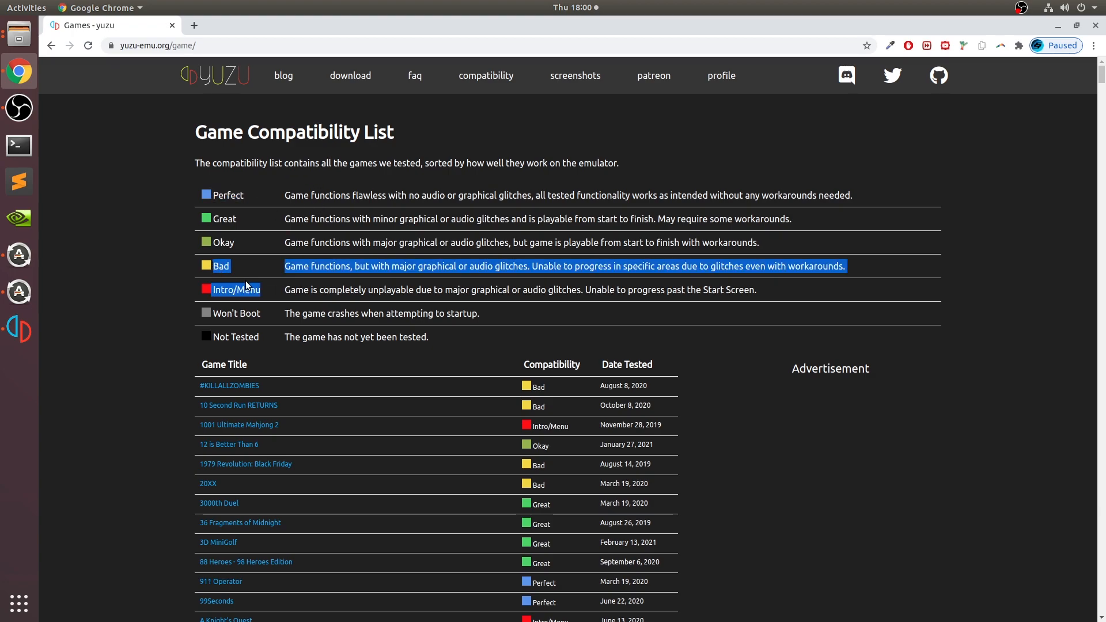
left_click(313, 287)
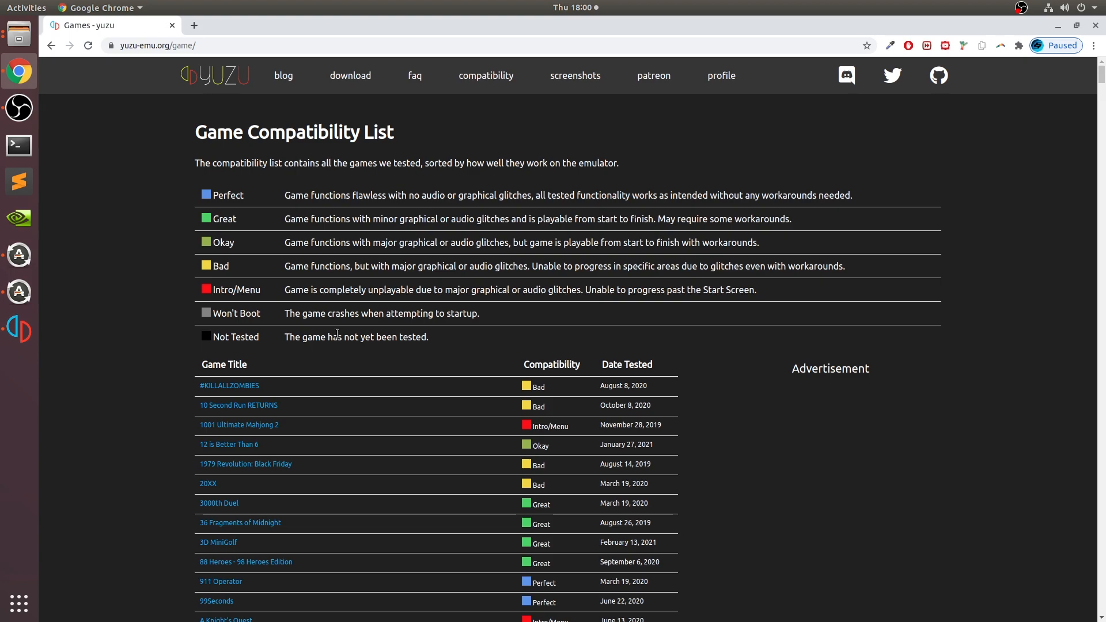
- Search the page for "new super" and check the compatibility rating and test date of New Super Mario Bros. U Deluxe
scroll(404, 334, "down", 4)
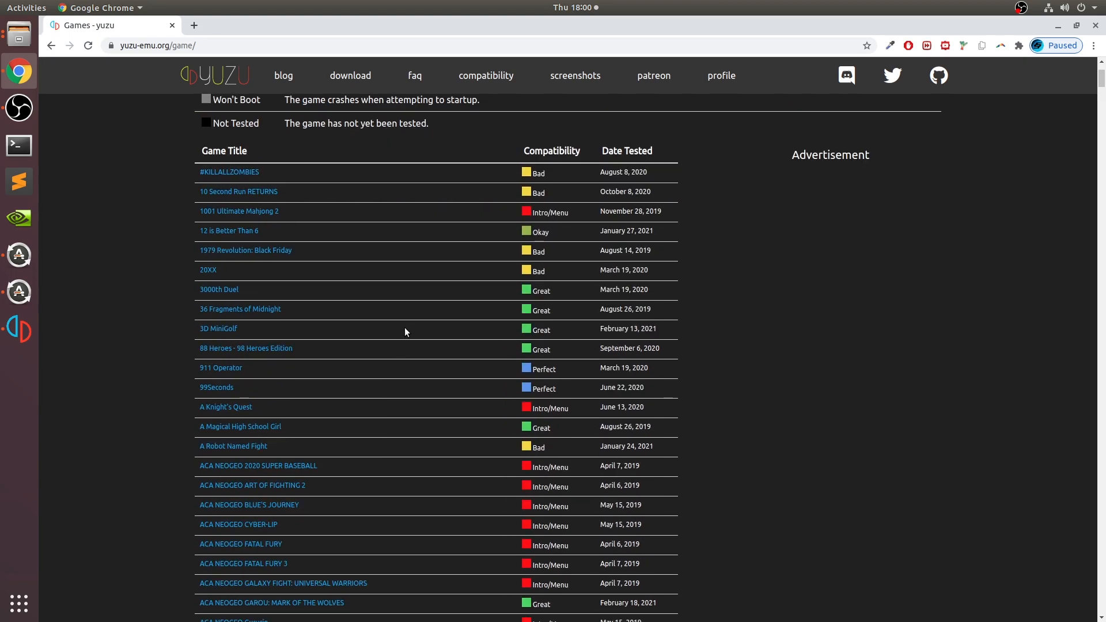
key("ctrl+f")
type("new ma")
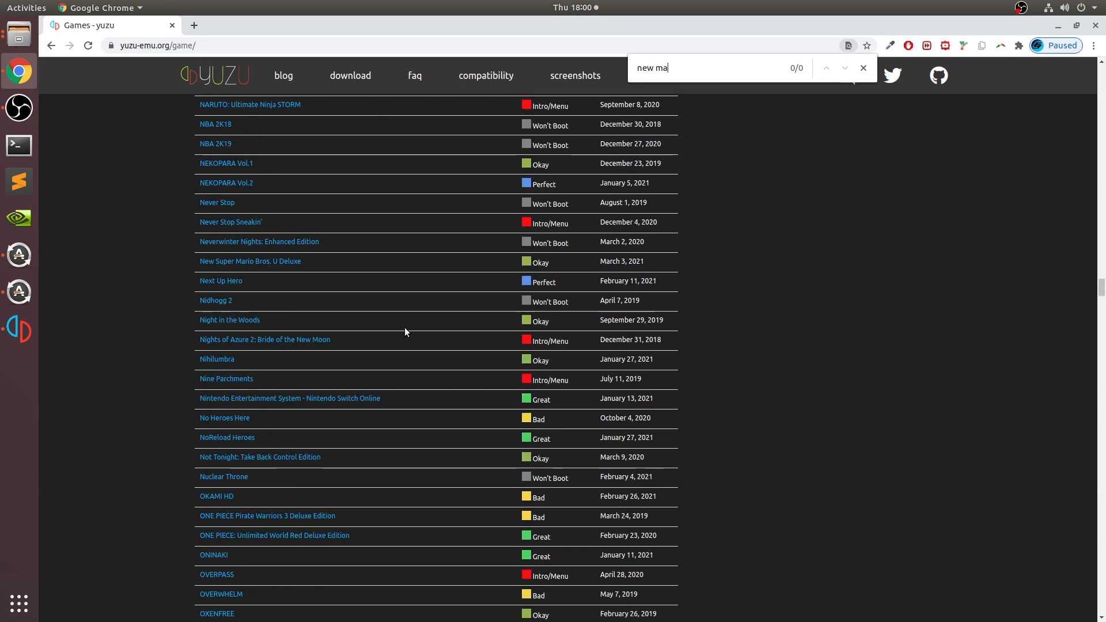
key("BackSpace")
key("BackSpace")
type("super")
key("Return")
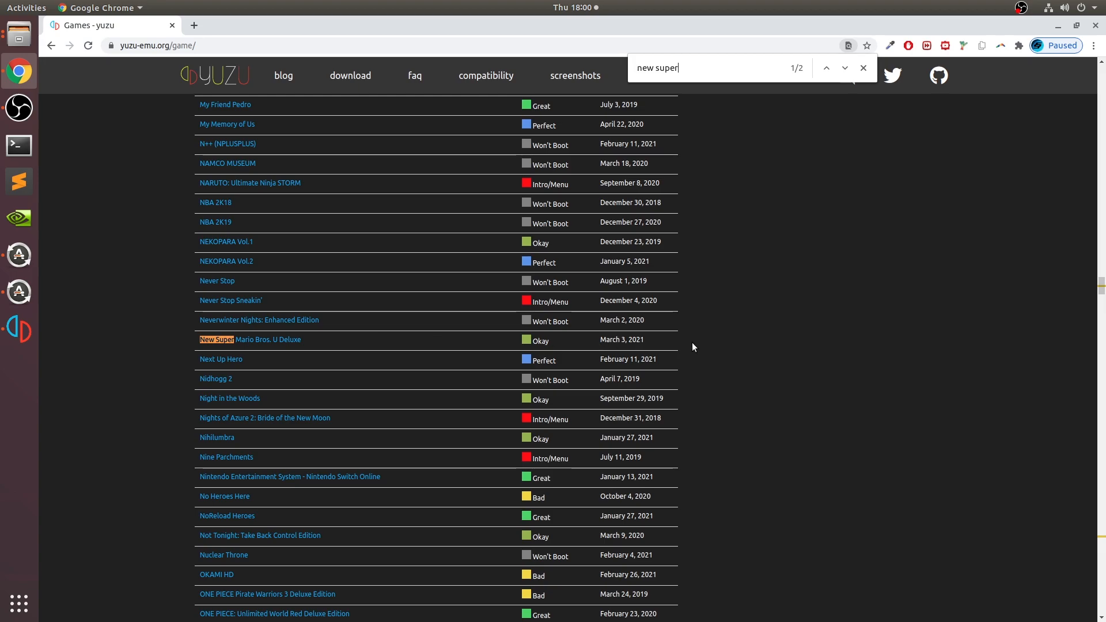
double_click(541, 339)
triple_click(641, 341)
- Read the Bad and Okay rating definitions above the game list, check the running game in yuzu, and return to Chrome
scroll(495, 288, "up", 7)
scroll(526, 273, "up", 3)
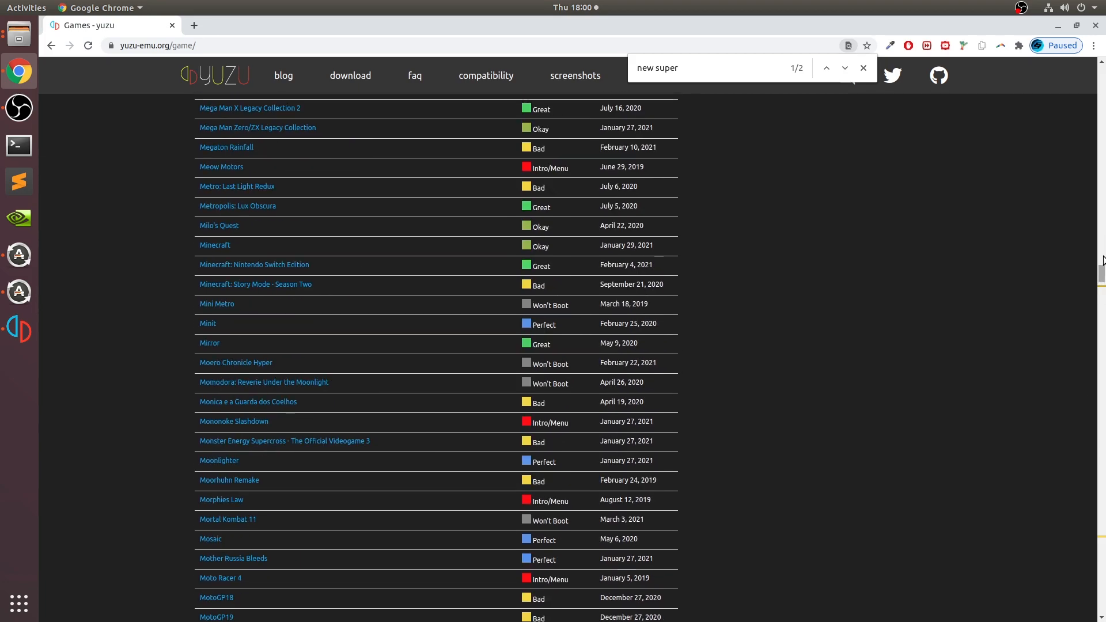
left_click_drag(1103, 269, 1102, 72)
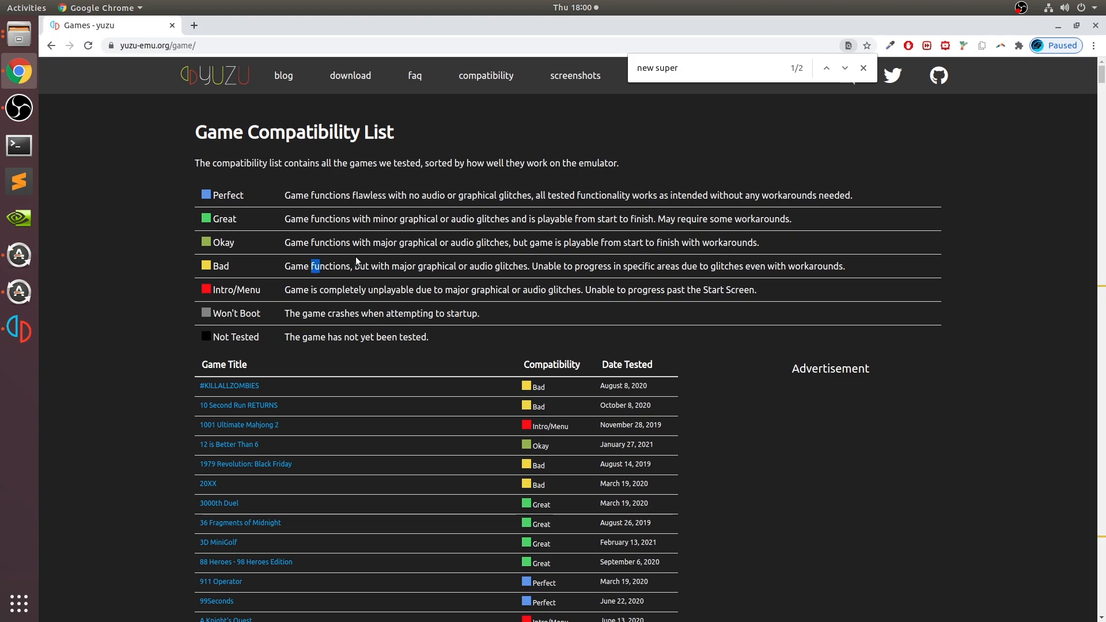
left_click_drag(311, 266, 500, 265)
left_click(504, 264)
left_click_drag(347, 242, 541, 241)
left_click(536, 246)
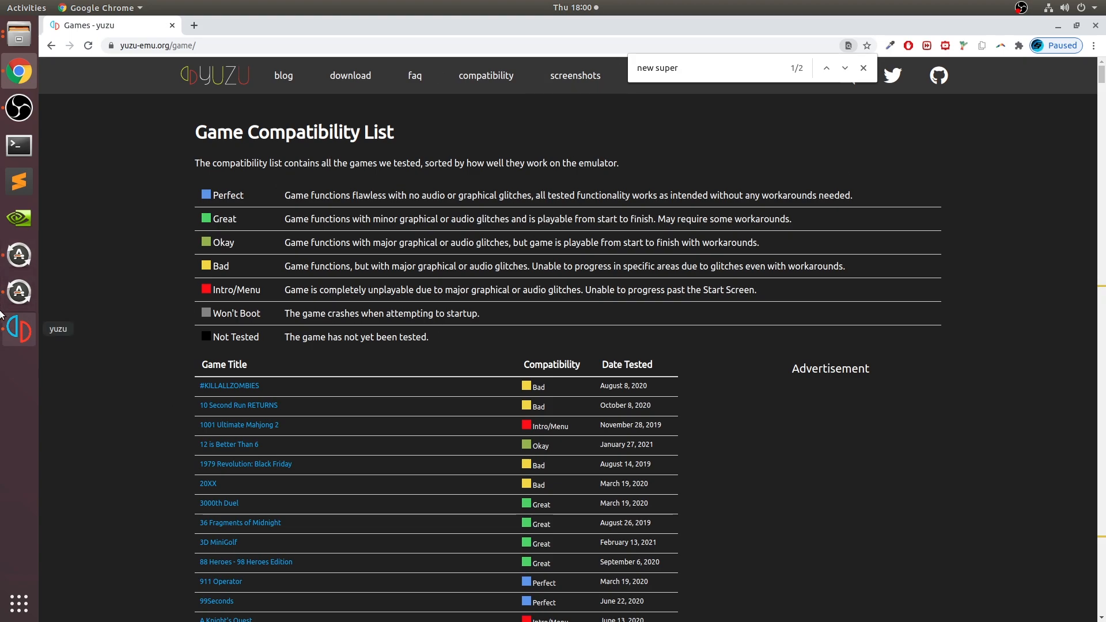
left_click(19, 328)
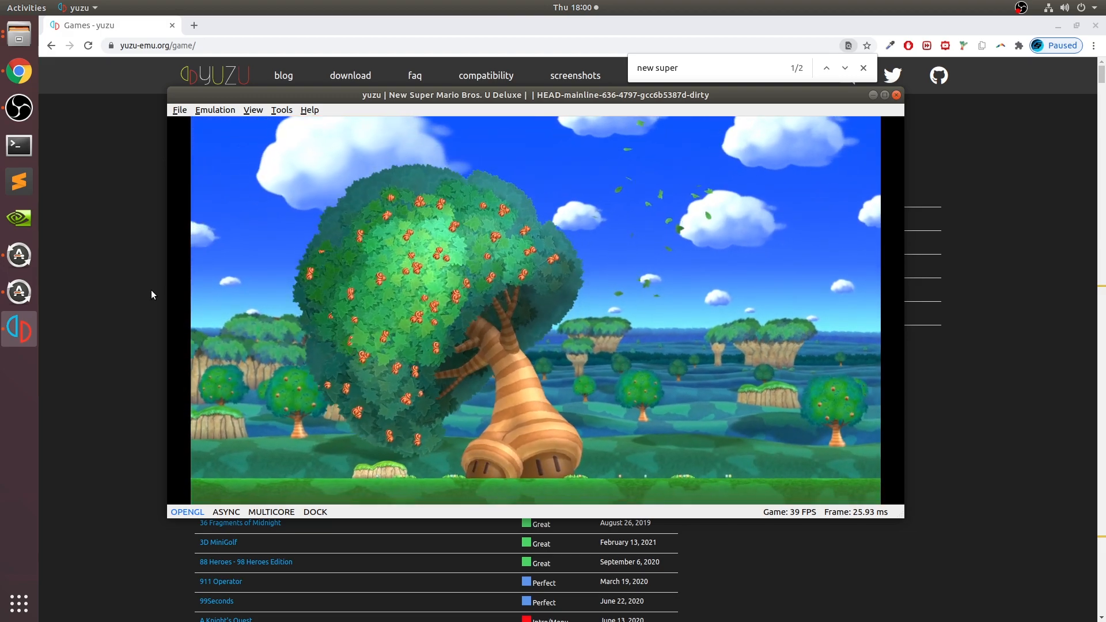
key("alt+Tab")
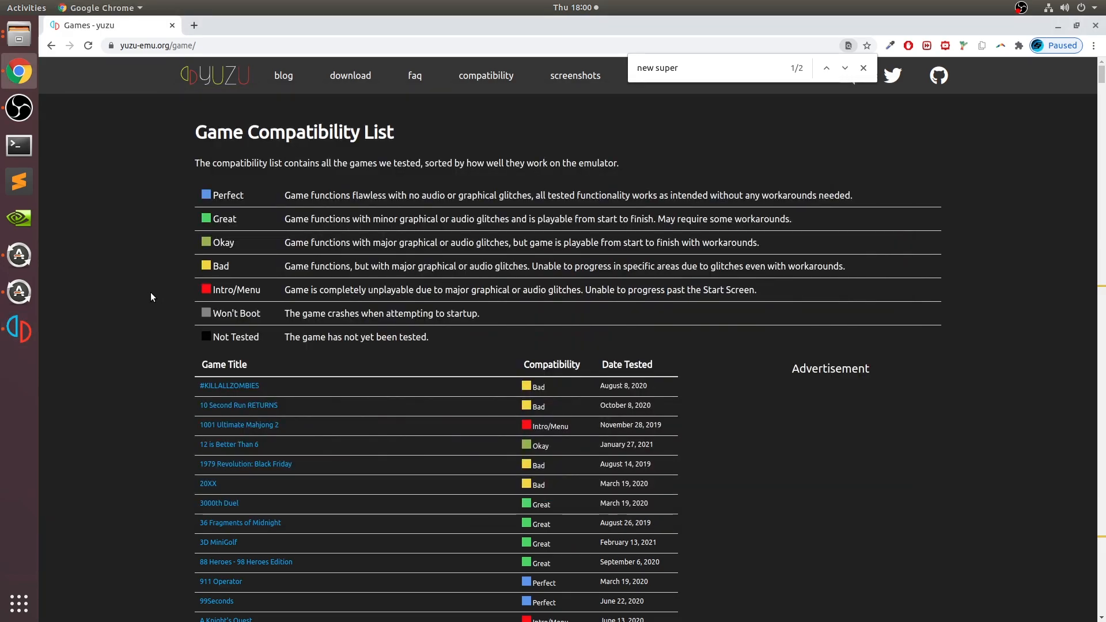